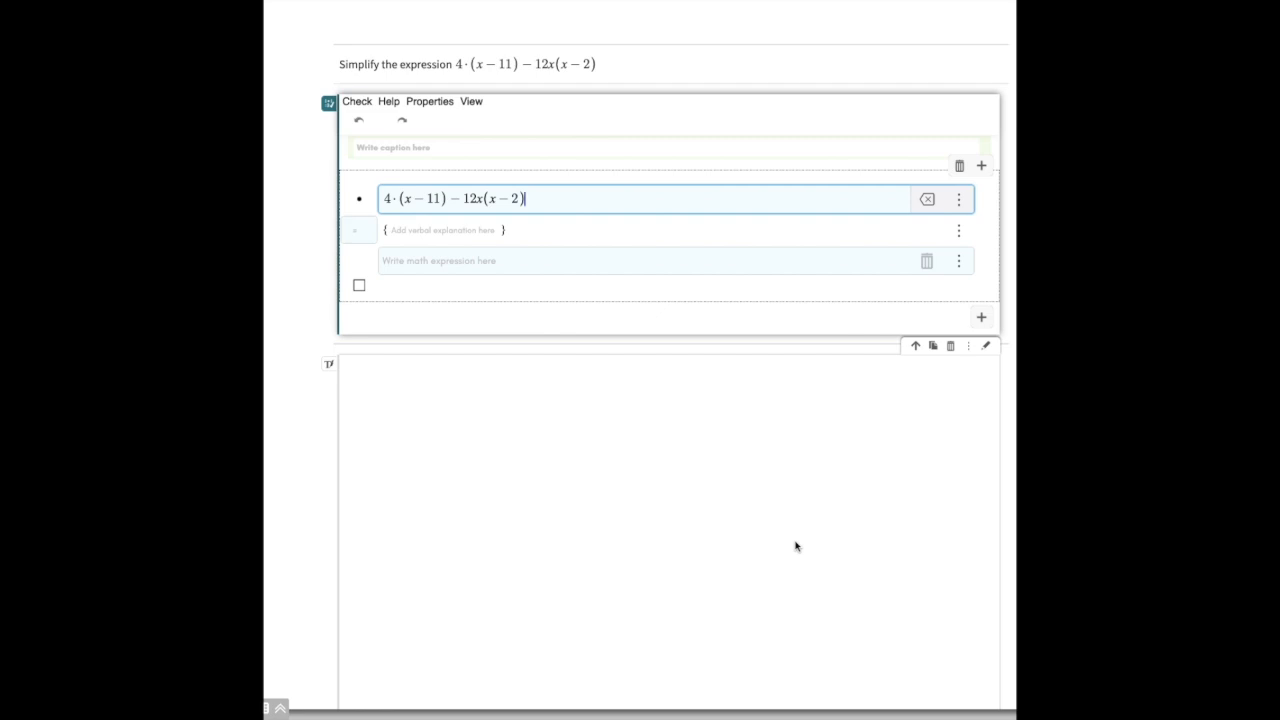
left_click(470, 64)
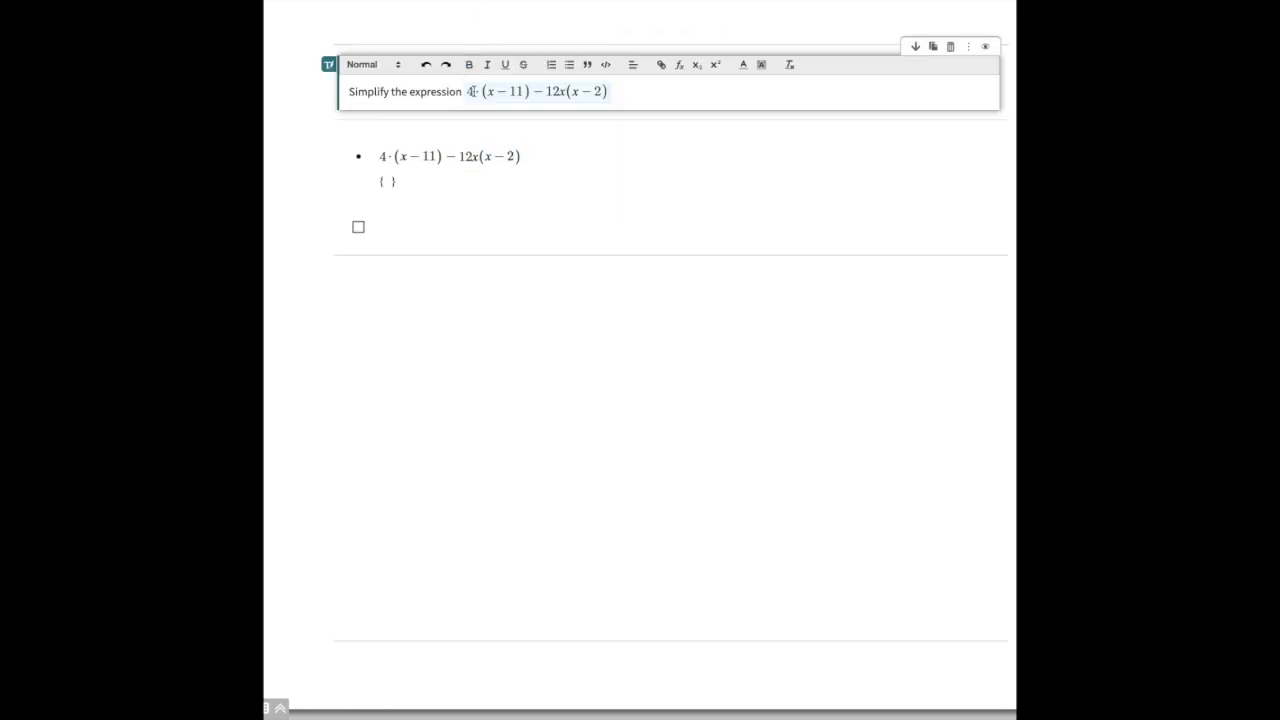
left_click_drag(472, 91, 590, 92)
left_click(531, 160)
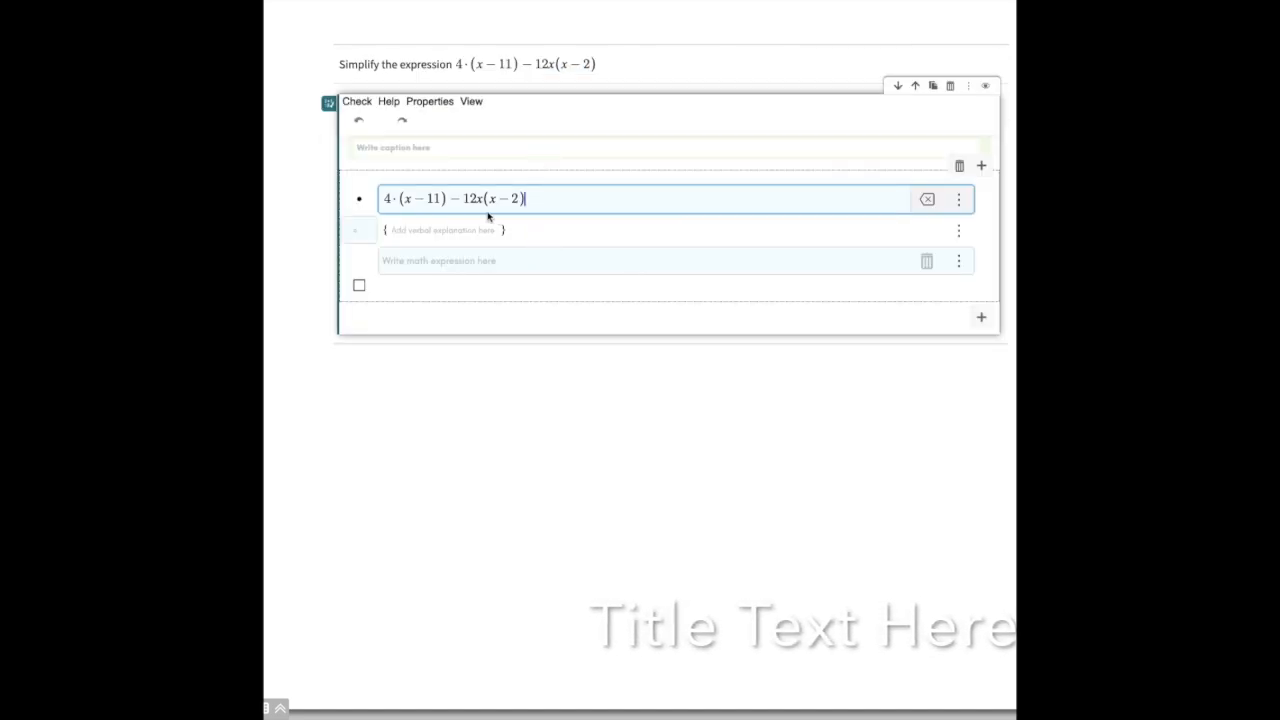
left_click(457, 231)
type("mulitply")
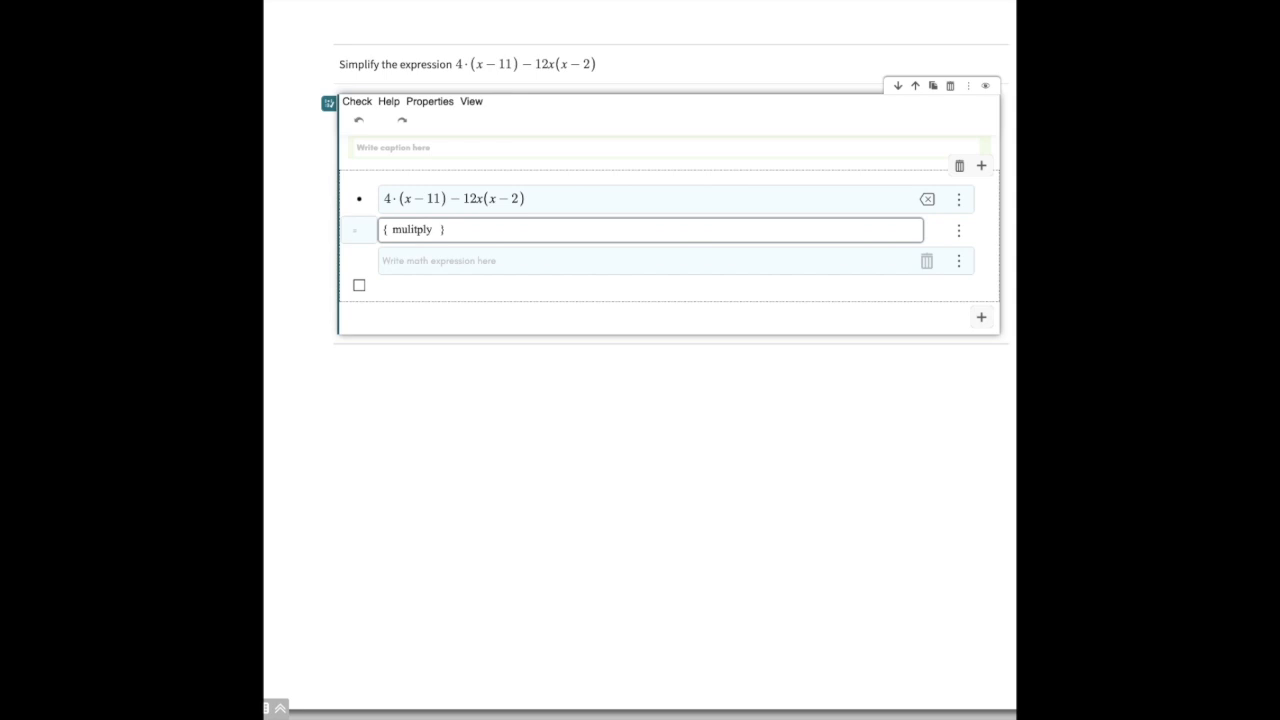
type(" first term")
left_click(385, 198)
left_click_drag(385, 198, 548, 199)
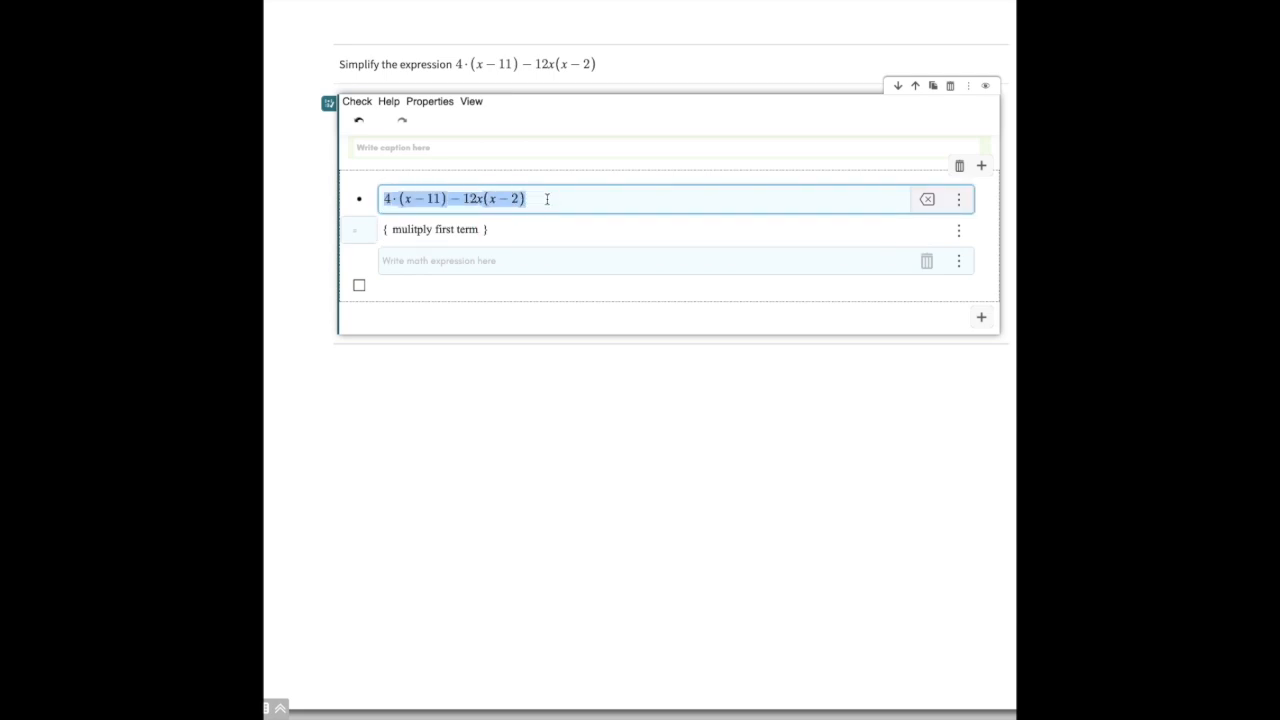
left_click(547, 199)
left_click_drag(480, 232, 354, 234)
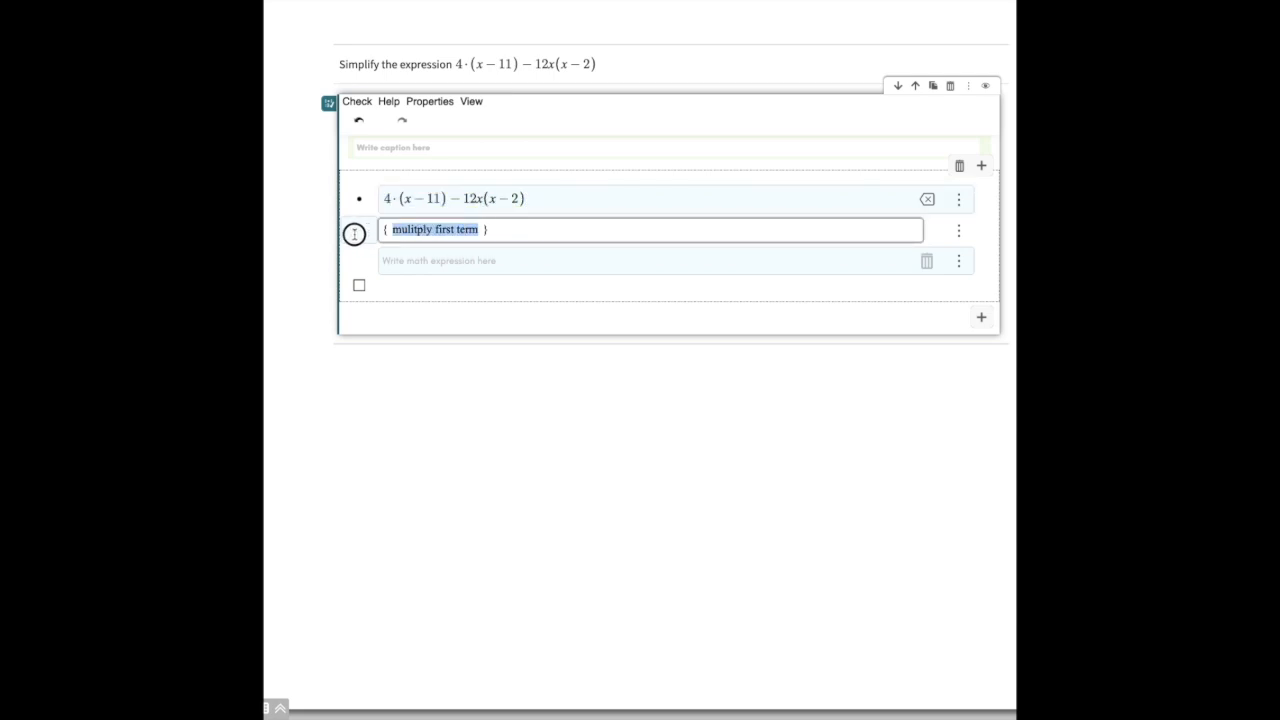
key("BackSpace")
Step: Add a solution line below the starting expression, with the explanation "multiply first term"
left_click(546, 198)
key("Return")
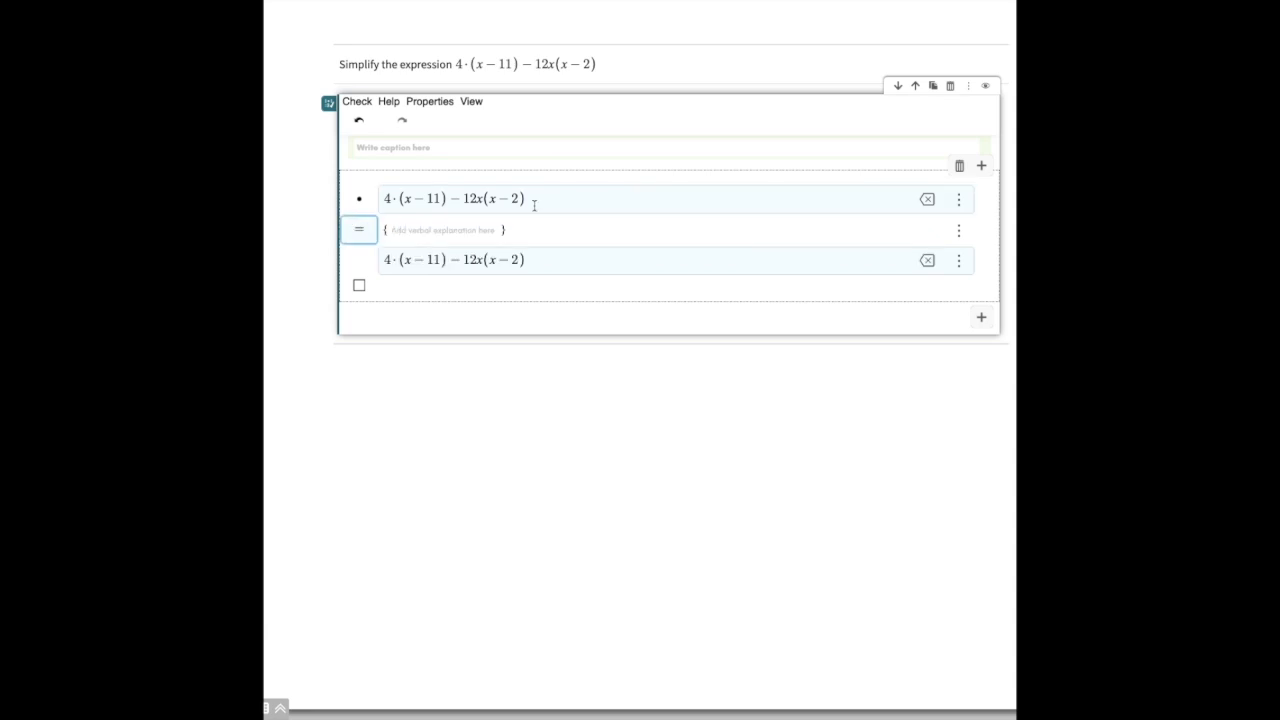
left_click(405, 231)
type("multiply first term")
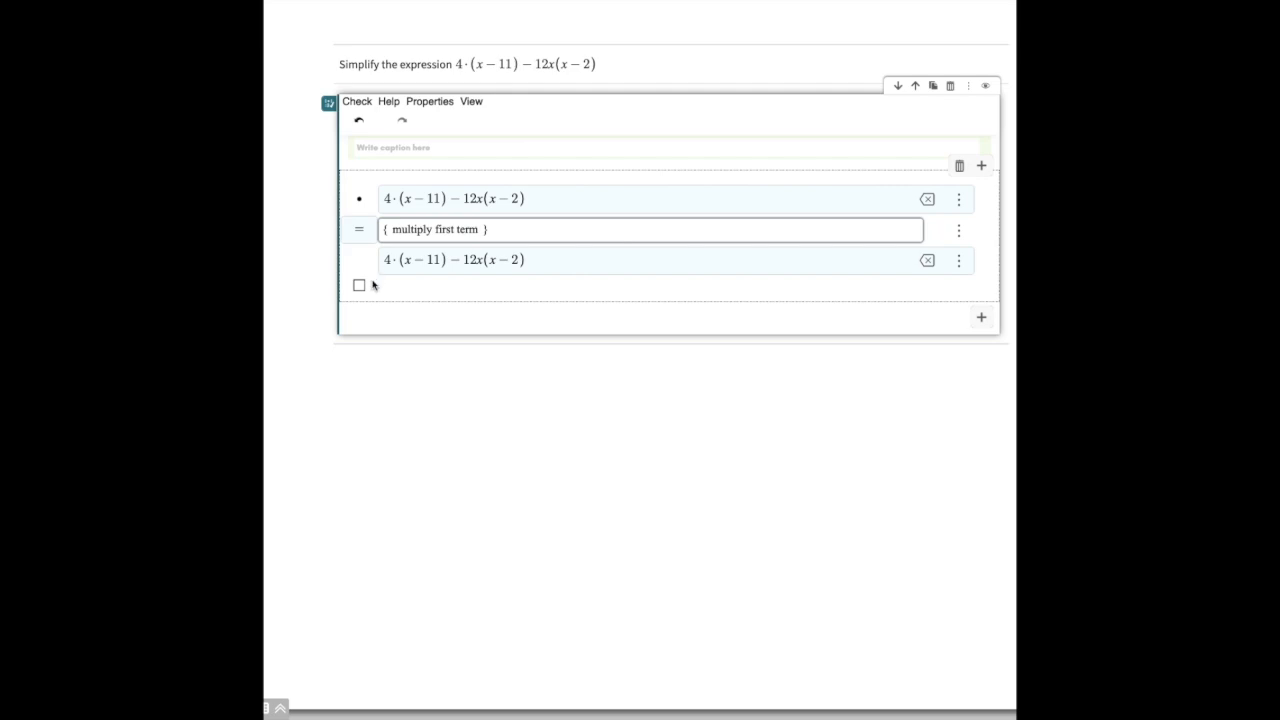
Step: Replace 4·(x − 11) in the new expression line with 4x − 44
left_click_drag(386, 260, 416, 260)
type("4x")
type("-")
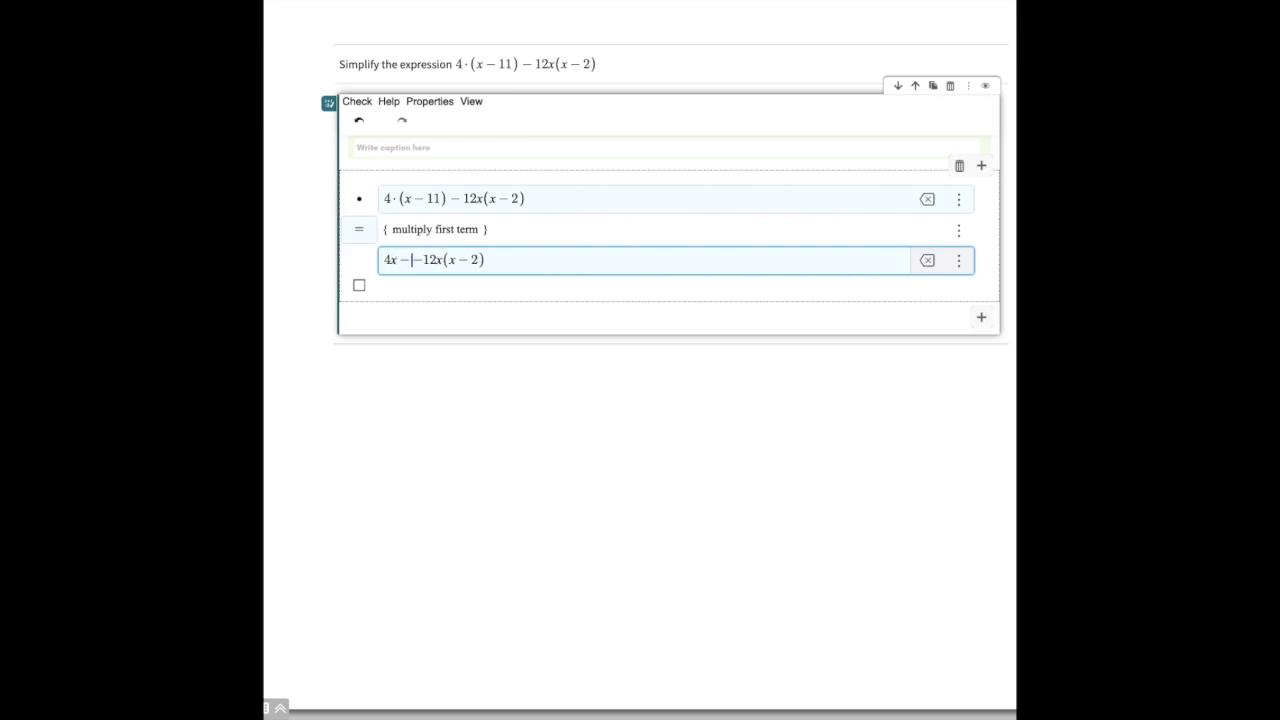
type("44")
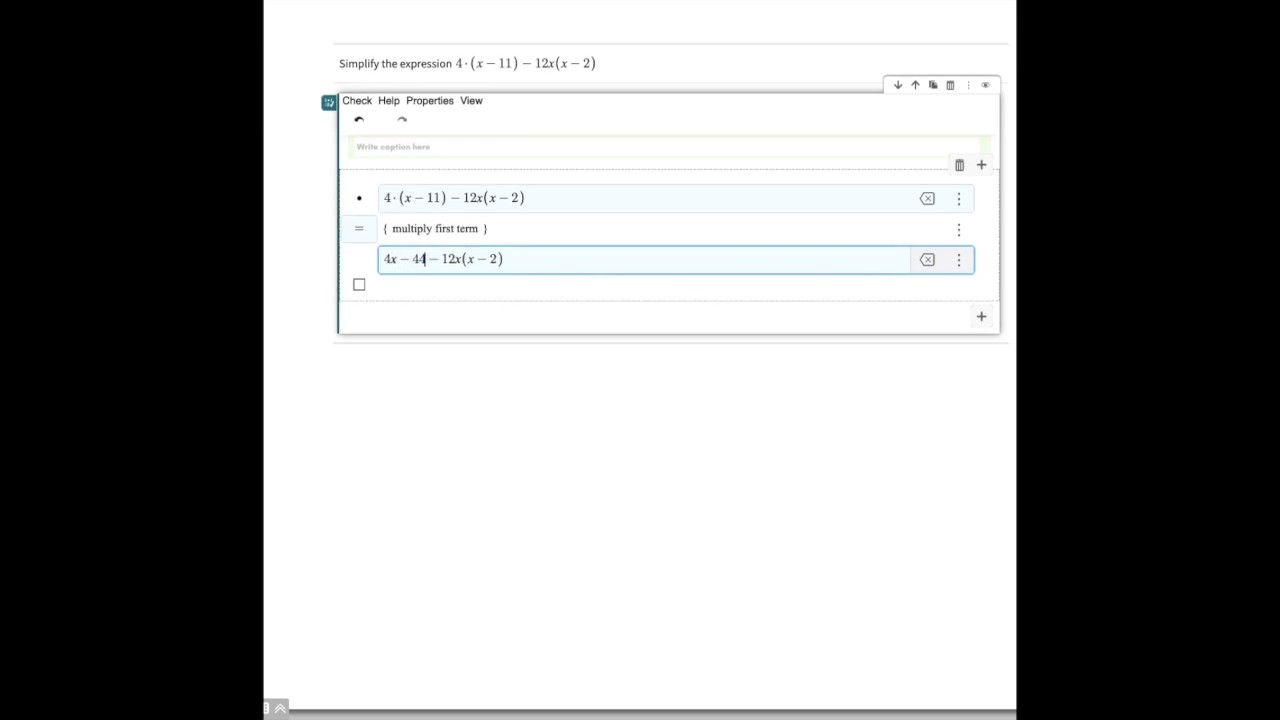
Step: Add another solution line below 4x − 44 − 12x(x − 2), with the explanation "multiply the last term"
left_click(517, 259)
key("Return")
type("mu")
type("ltiply")
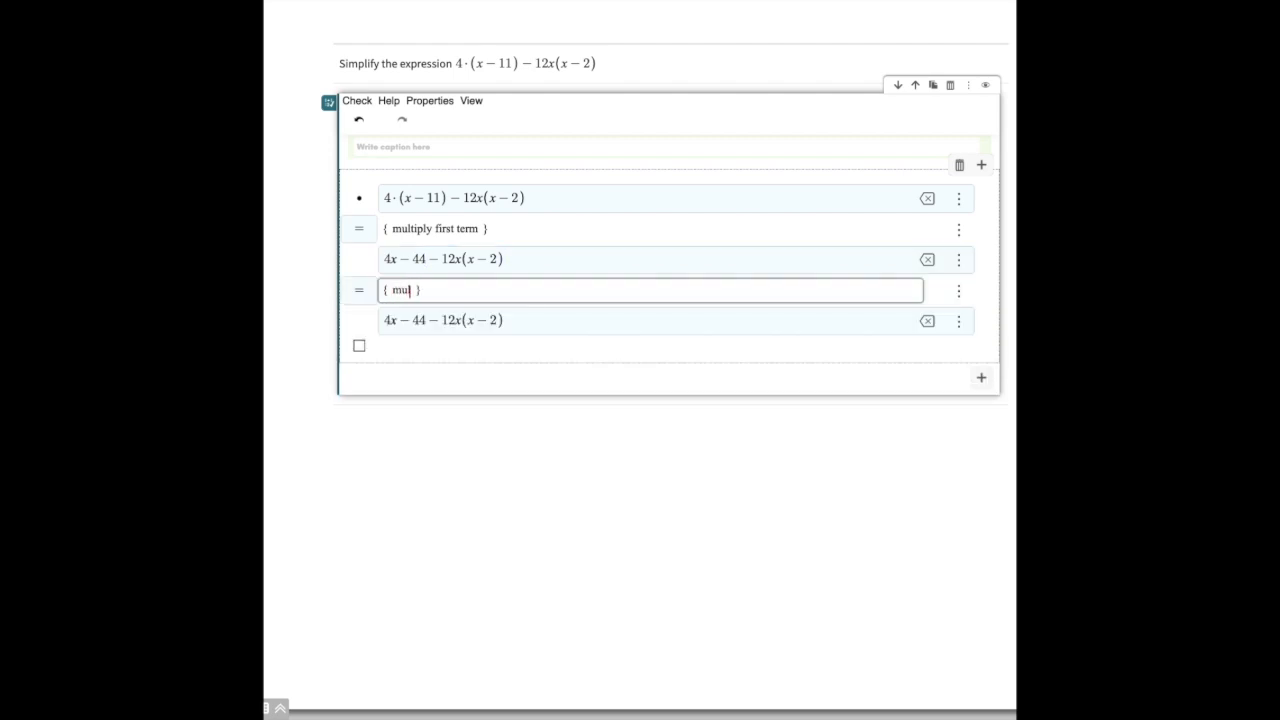
type(" the last term")
Step: Replace 12x(x − 2) in the last expression line with the bracketed product (12x² − 24x)
left_click(455, 320)
left_click_drag(455, 320, 508, 320)
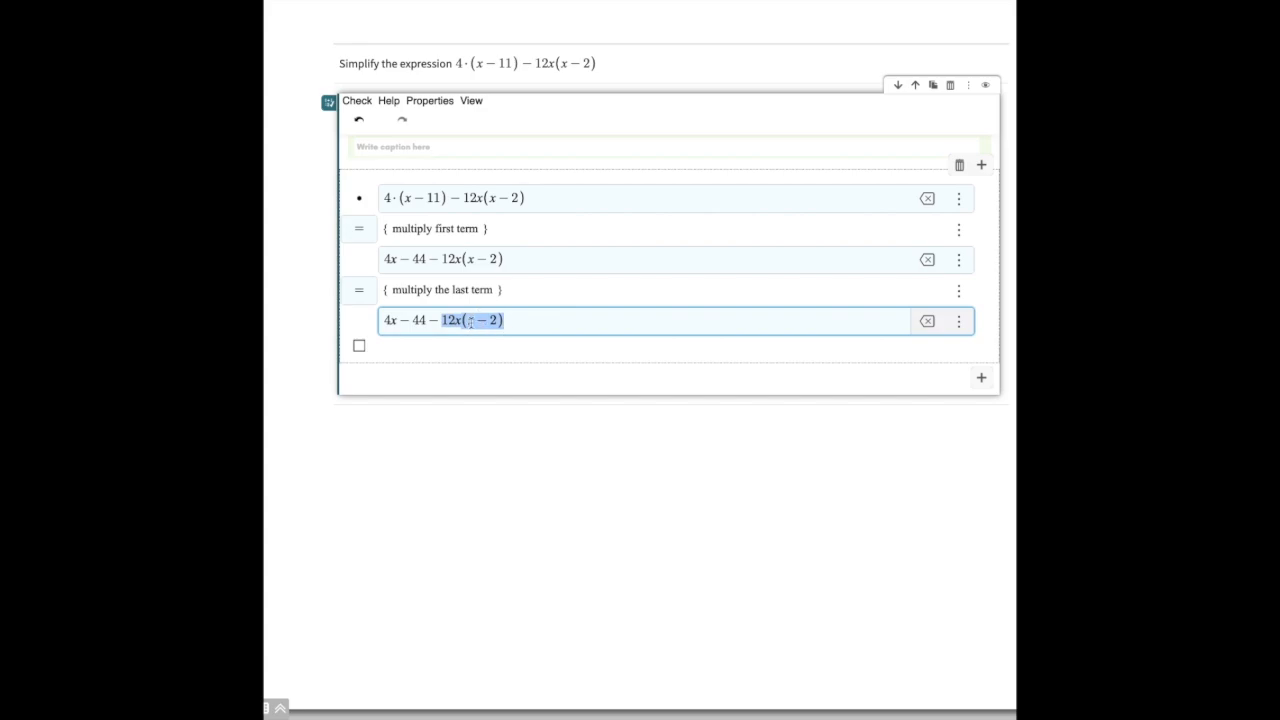
key("BackSpace")
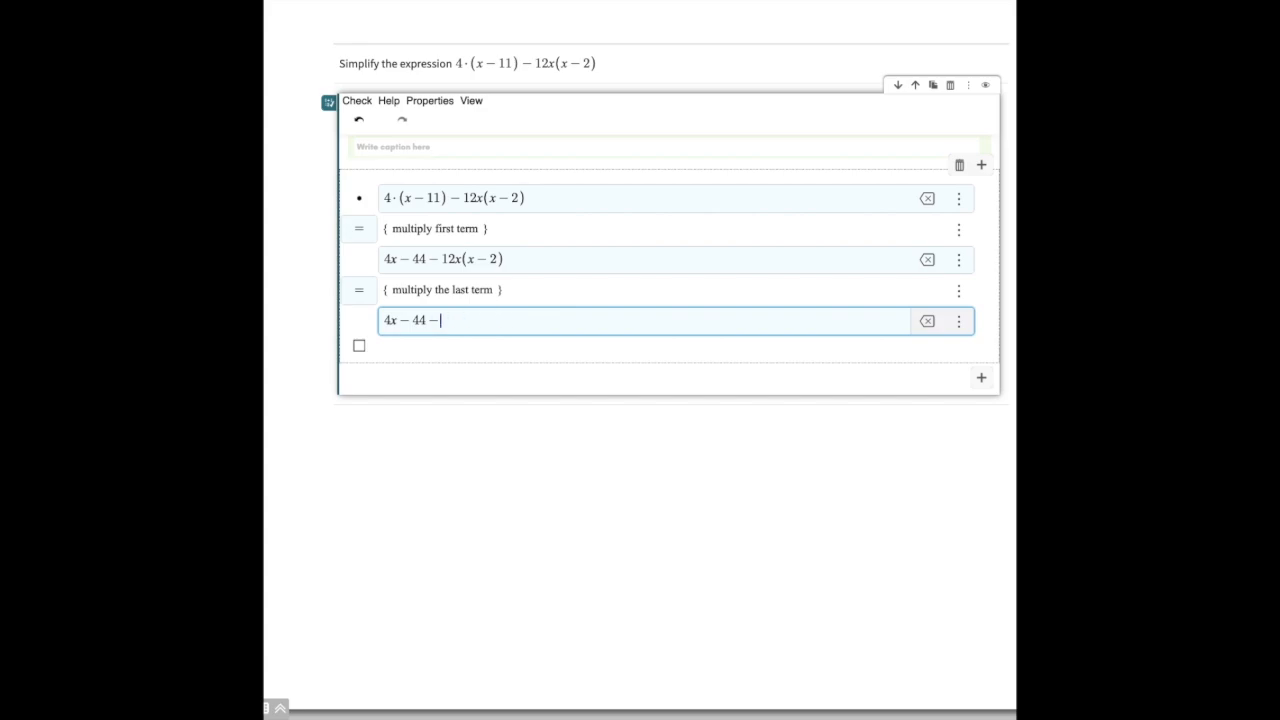
type("(12x^2")
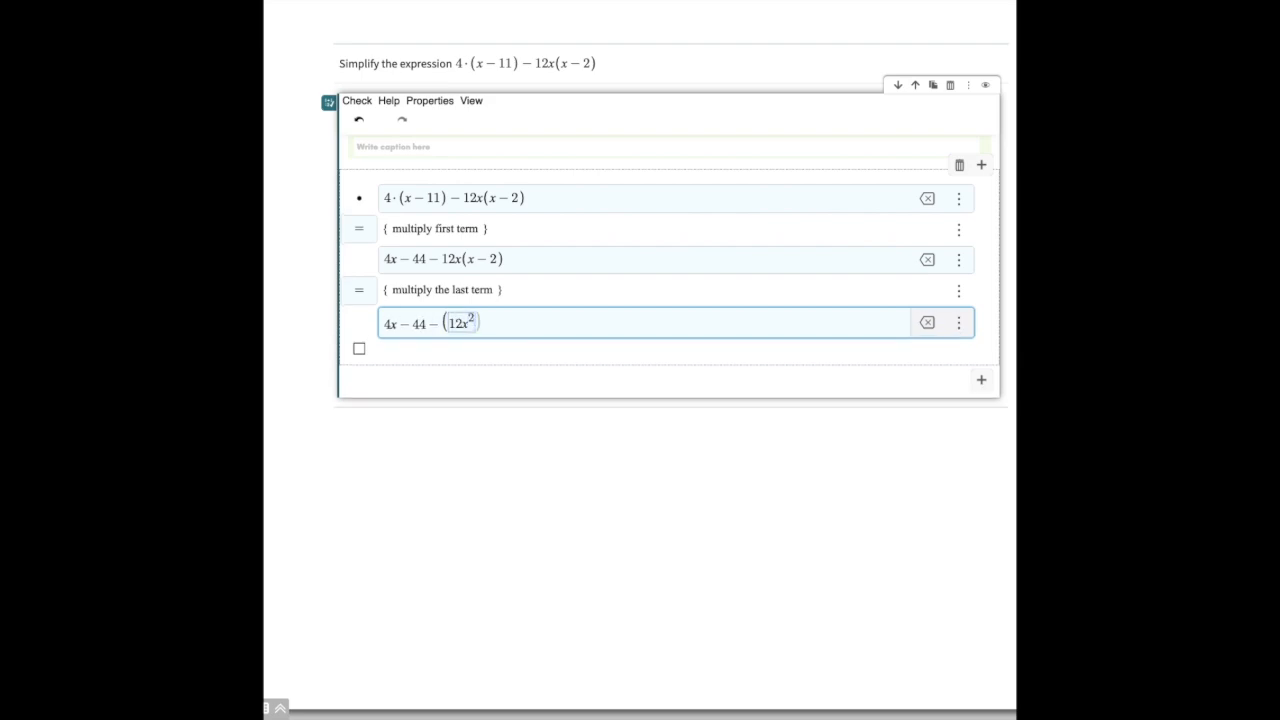
key("Right")
type("- ")
type("24")
type("x)")
Step: Add a further solution line with the explanation "handle the negative parenthesis"
key("Return")
type("handl")
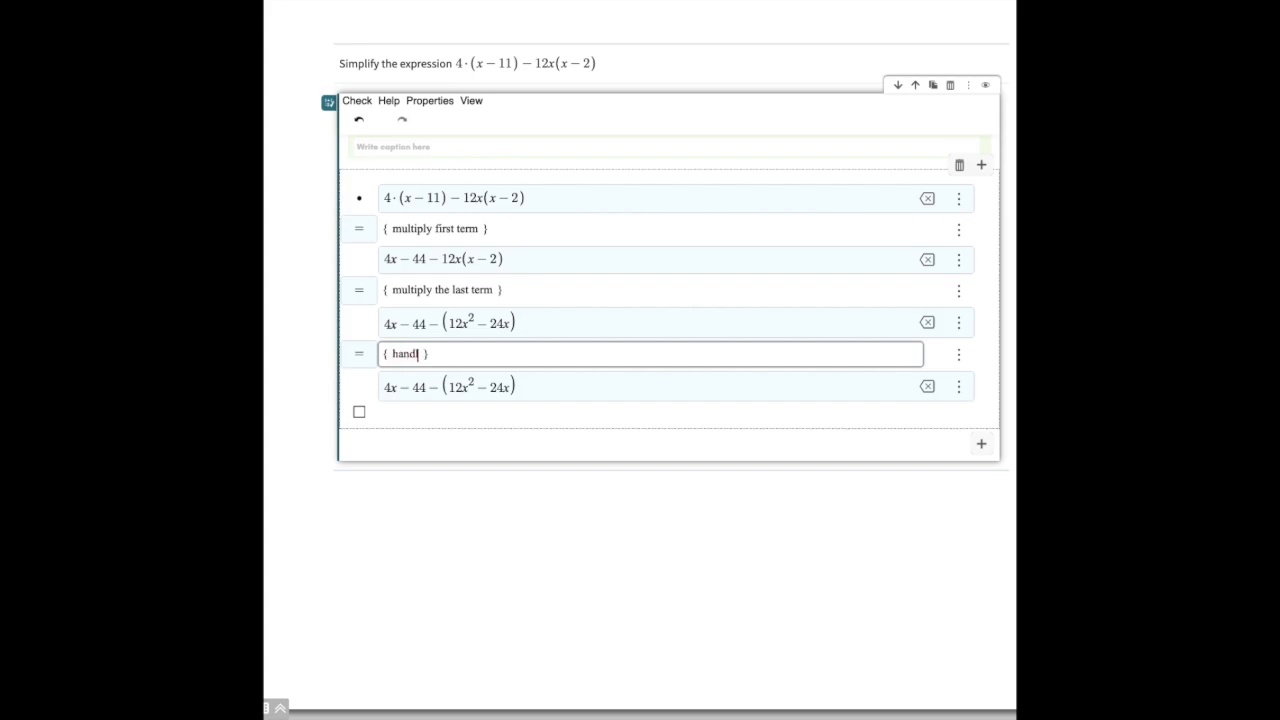
type("e the negative parenthesis")
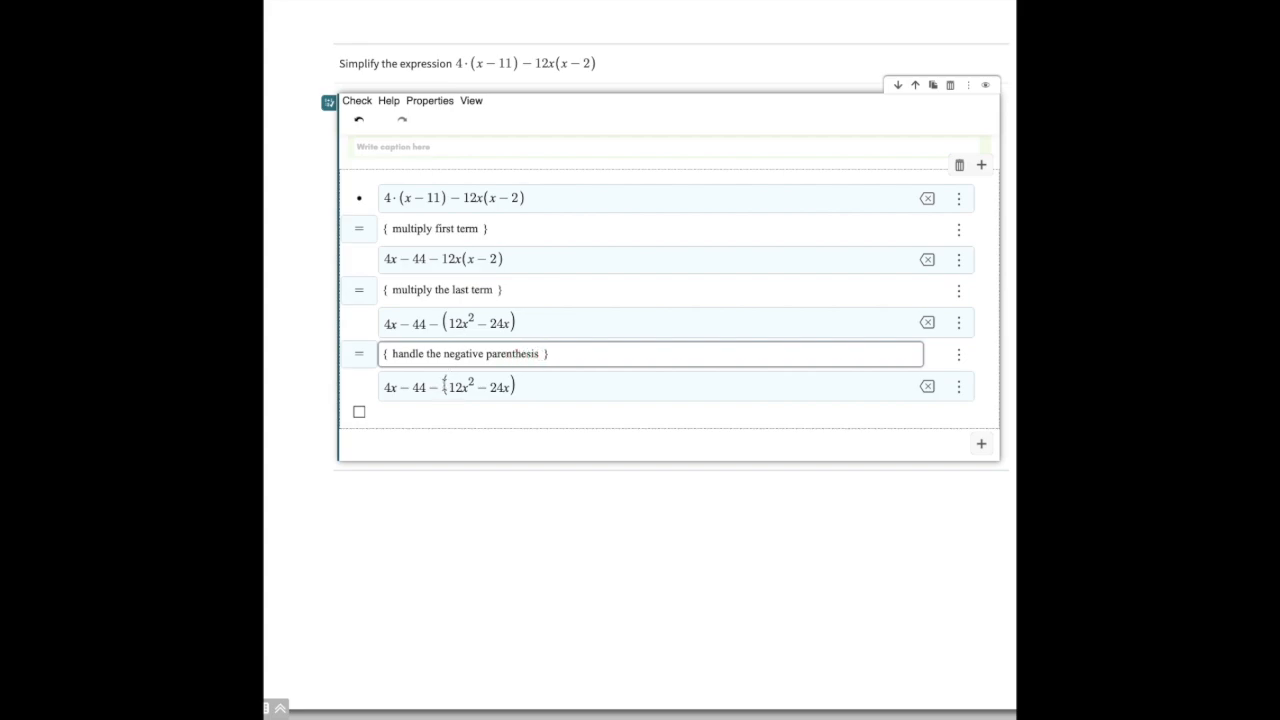
Step: Remove the parentheses from the last expression and change the sign before 24x to plus
left_click(445, 386)
key("BackSpace")
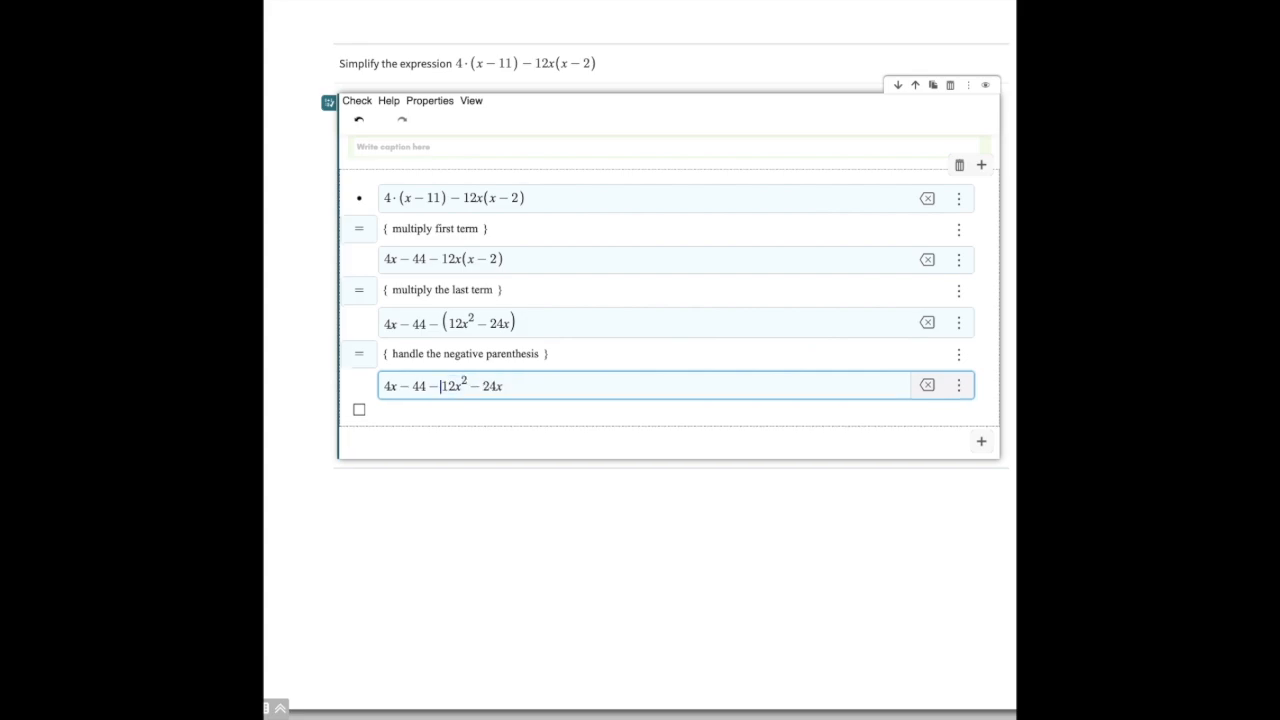
left_click(478, 387)
key("BackSpace")
type("+")
Step: Add a solution line below 4x − 44 − 12x² + 24x, with the explanation "add similar terms"
left_click(515, 384)
key("Return")
type("a")
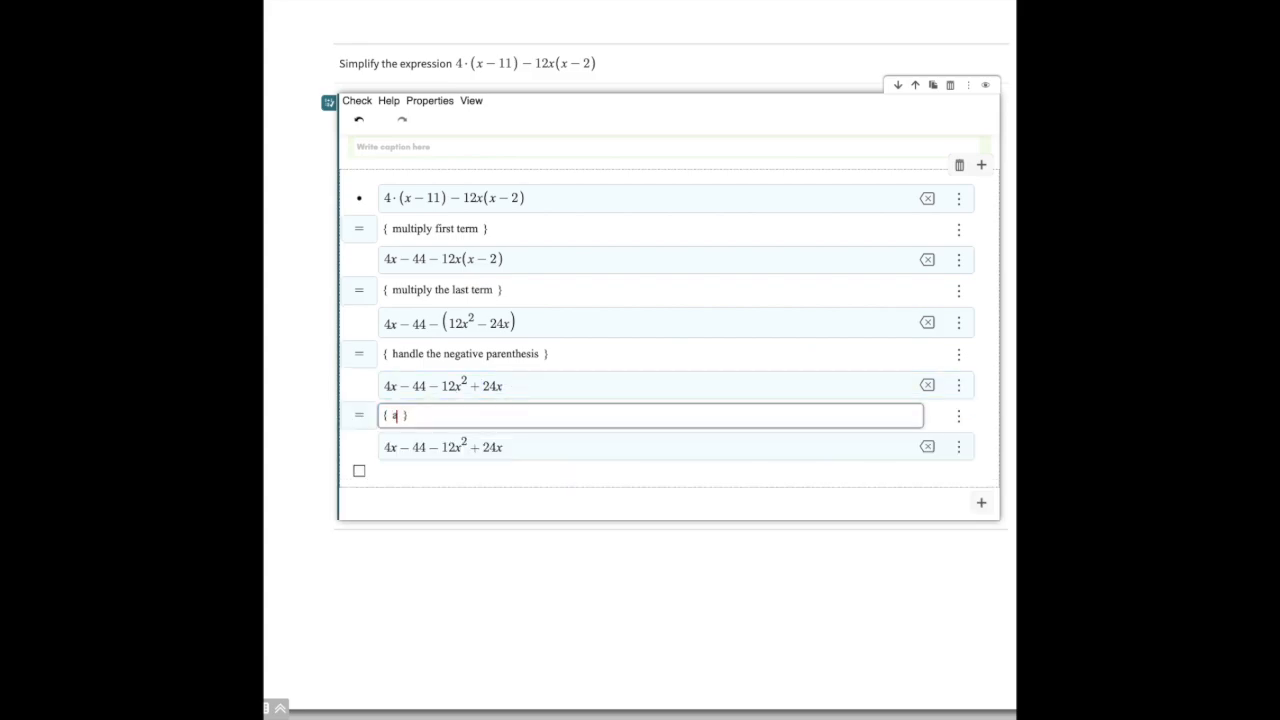
type("dd similar terms")
Step: Combine the x terms in the last line into 28x, leaving 28x − 44 − 12x²
left_click(515, 447)
left_click_drag(381, 450, 391, 447)
type("28")
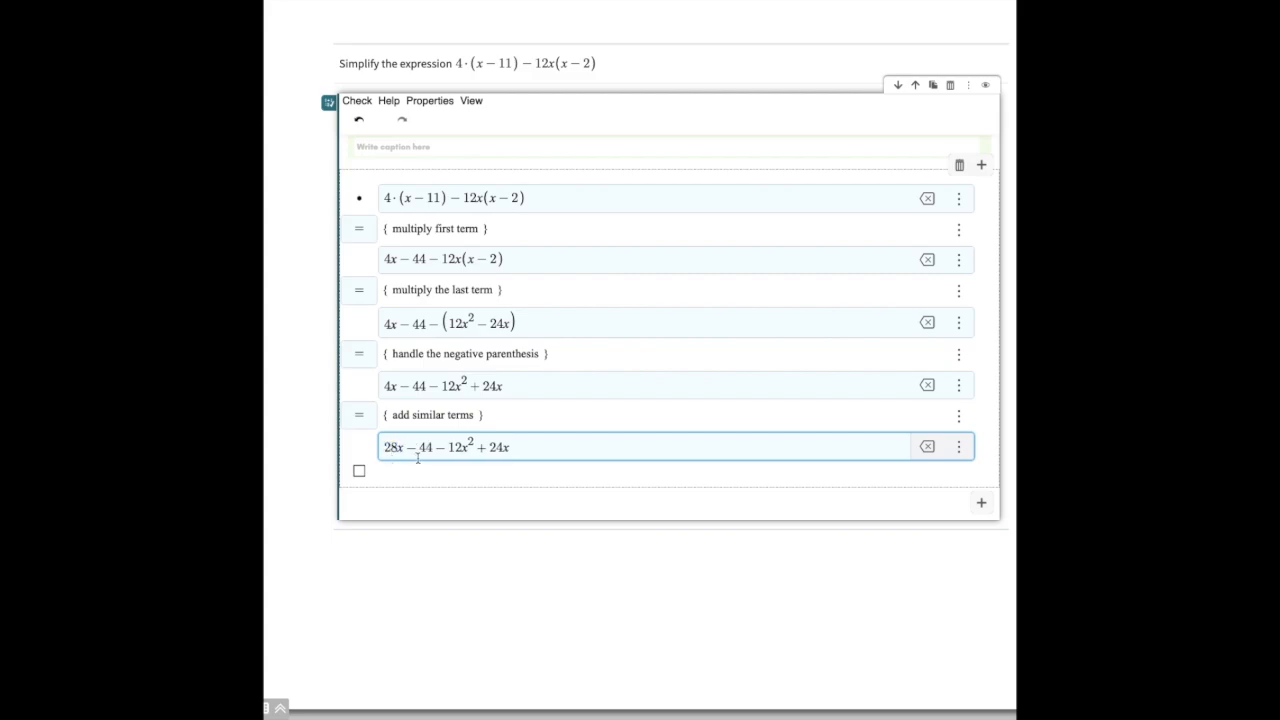
left_click_drag(481, 450, 523, 446)
key("BackSpace")
Step: Add a line explained as "reorder the terms" and rewrite its expression as −12x² + 28x − 44
key("Return")
type("reorder the terms")
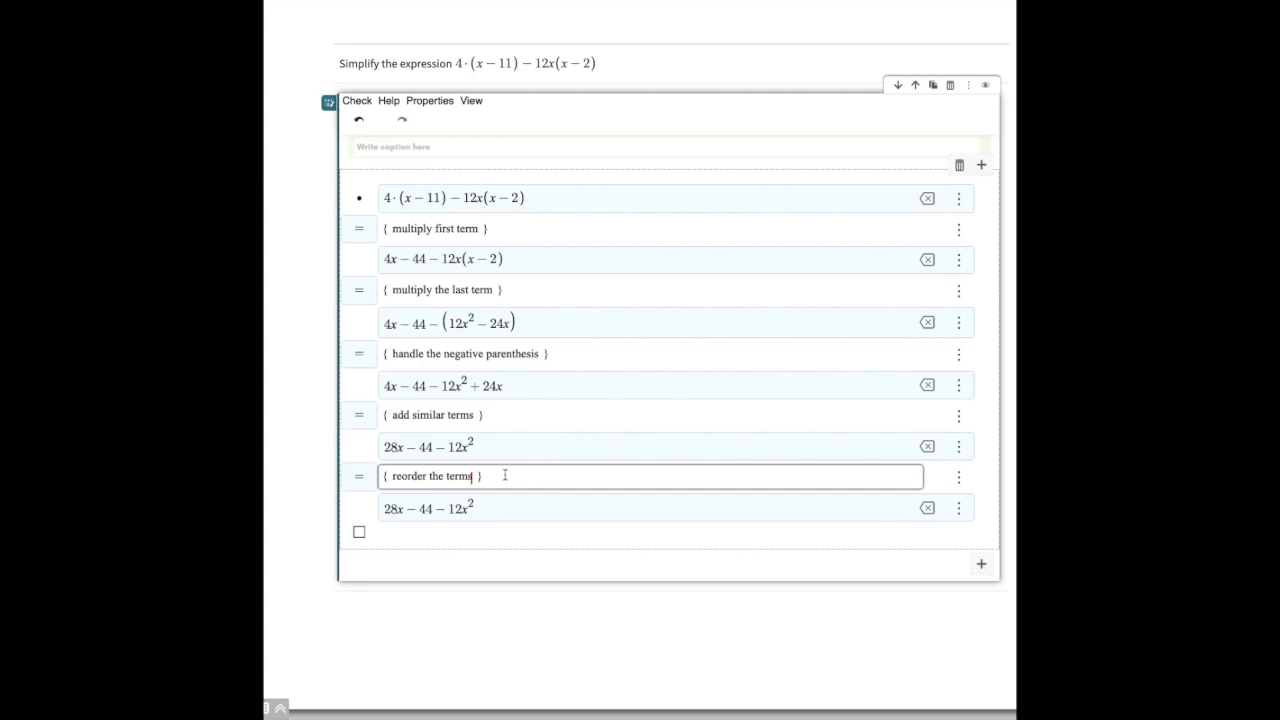
left_click(438, 511)
left_click_drag(438, 511, 480, 506)
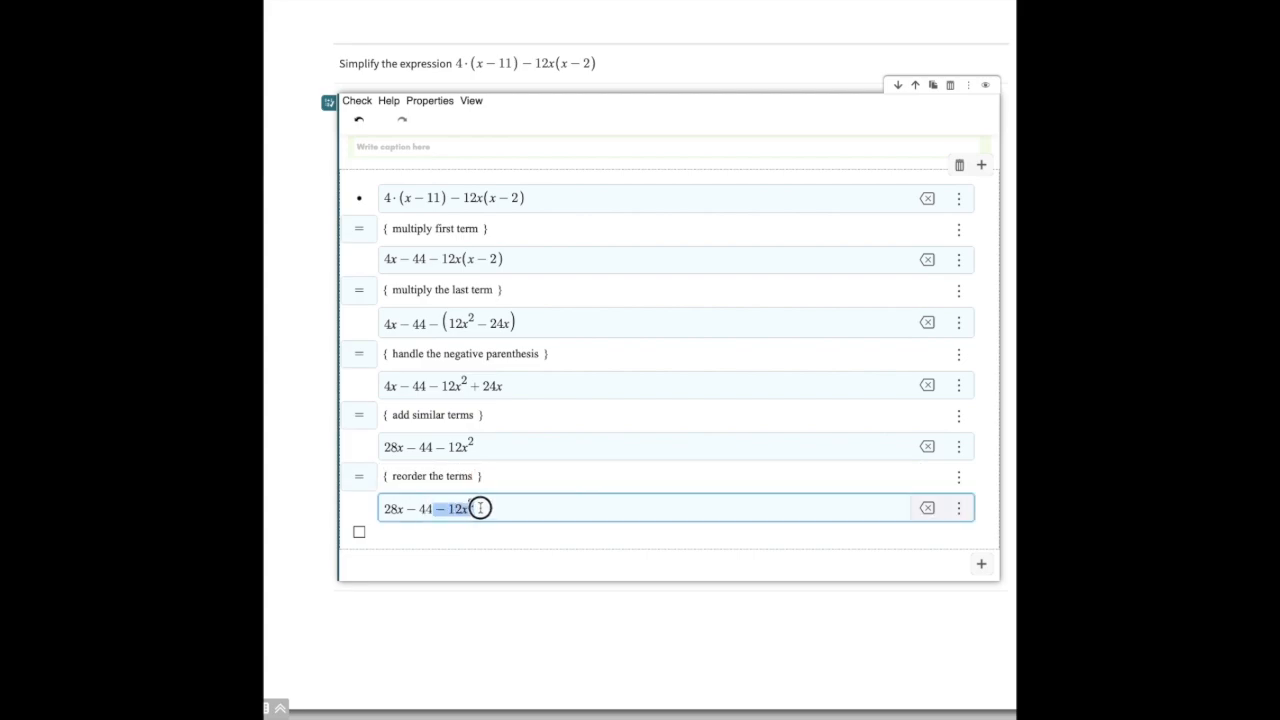
key("BackSpace")
type("-12x^2")
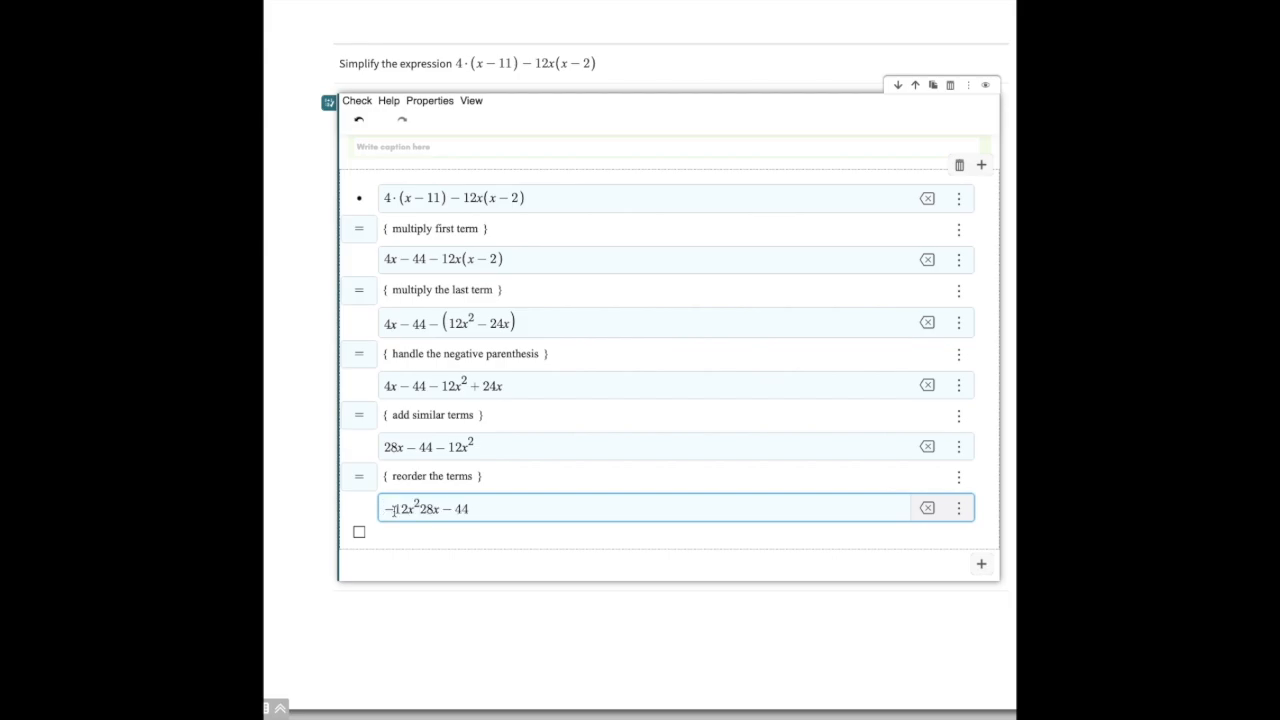
key("Right")
type("+")
Step: Run a check on the completed simplification
left_click(357, 101)
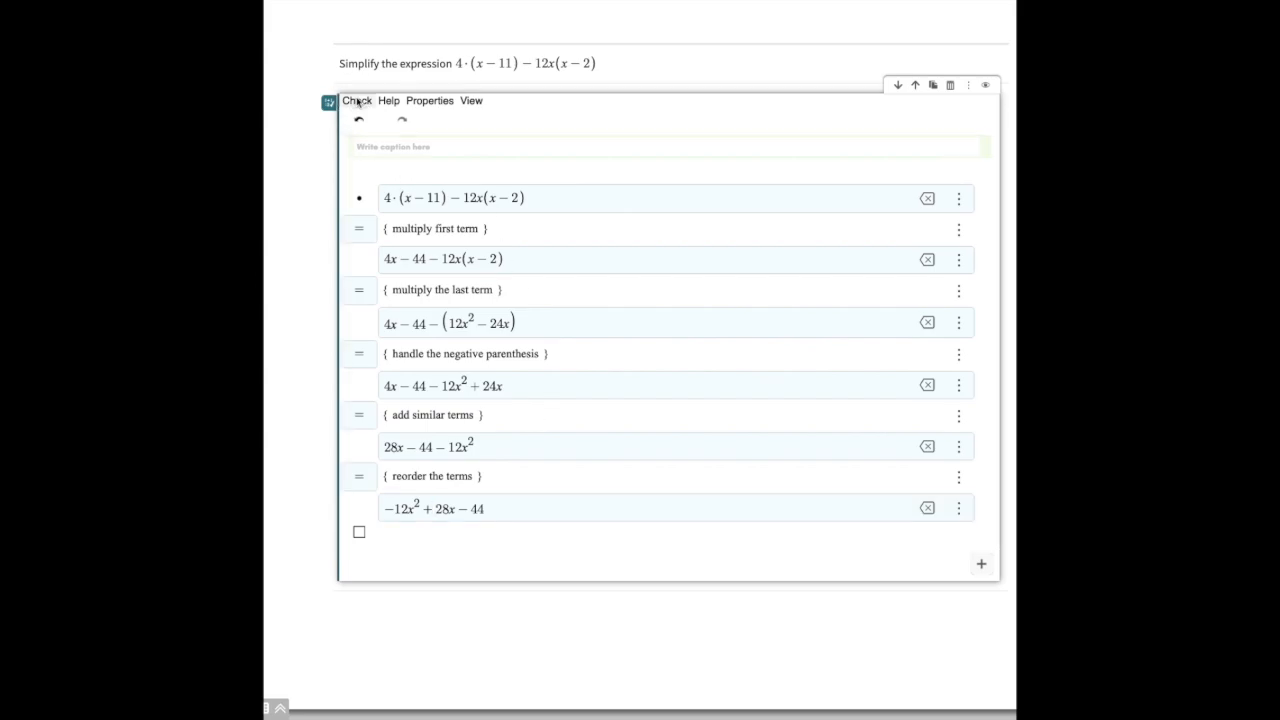
left_click(370, 153)
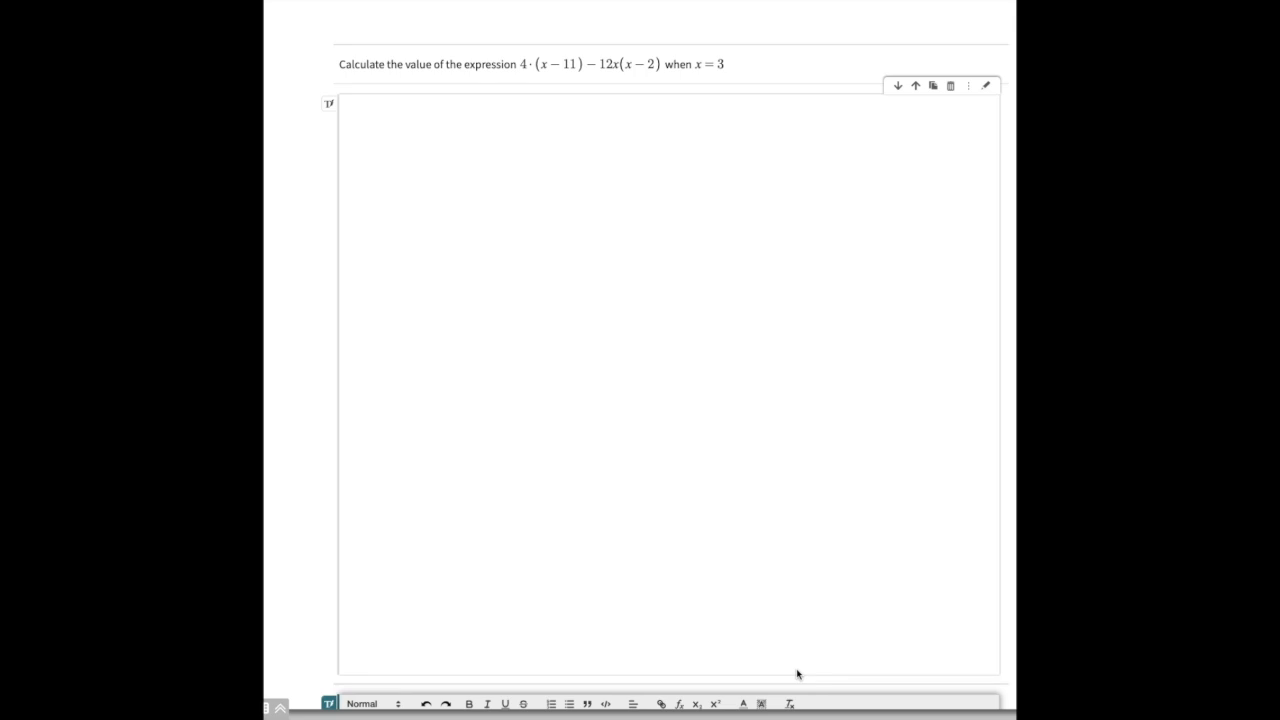
Step: Insert a calculation block below the x = 3 task and copy the task's expression 4·(x − 11) − 12x(x − 2) into its first line
mouse_move(752, 88)
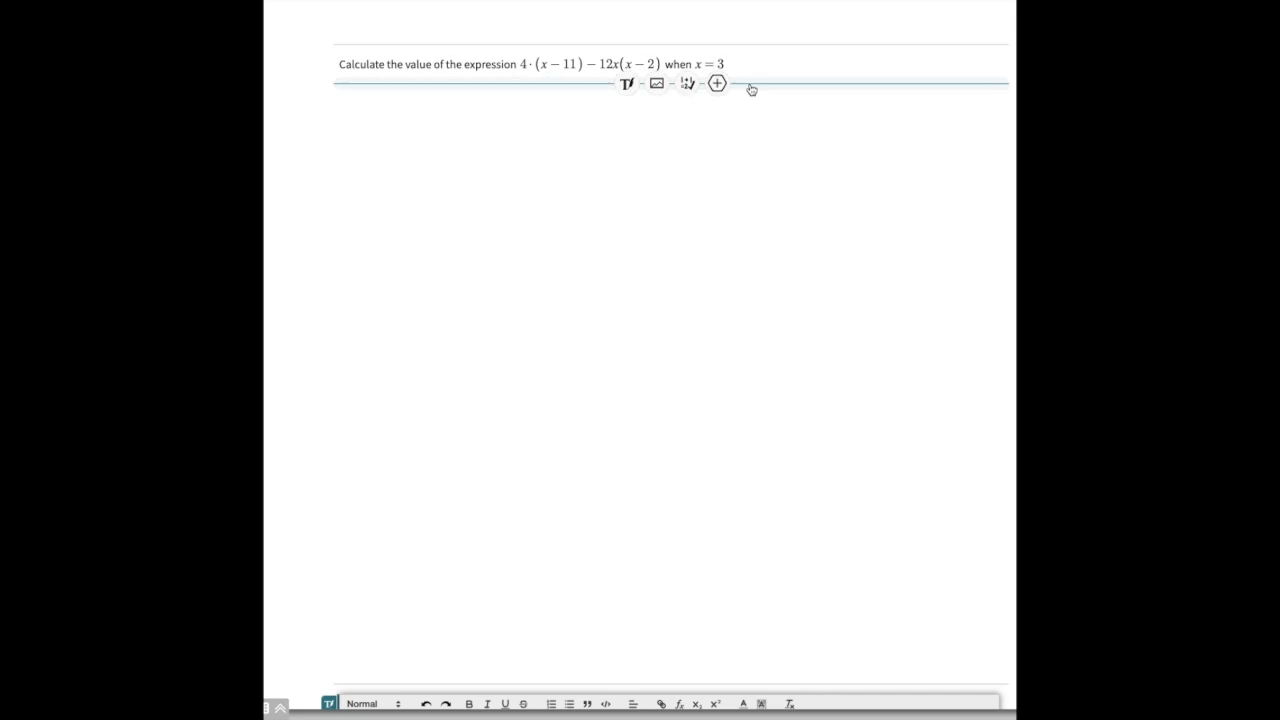
left_click(687, 84)
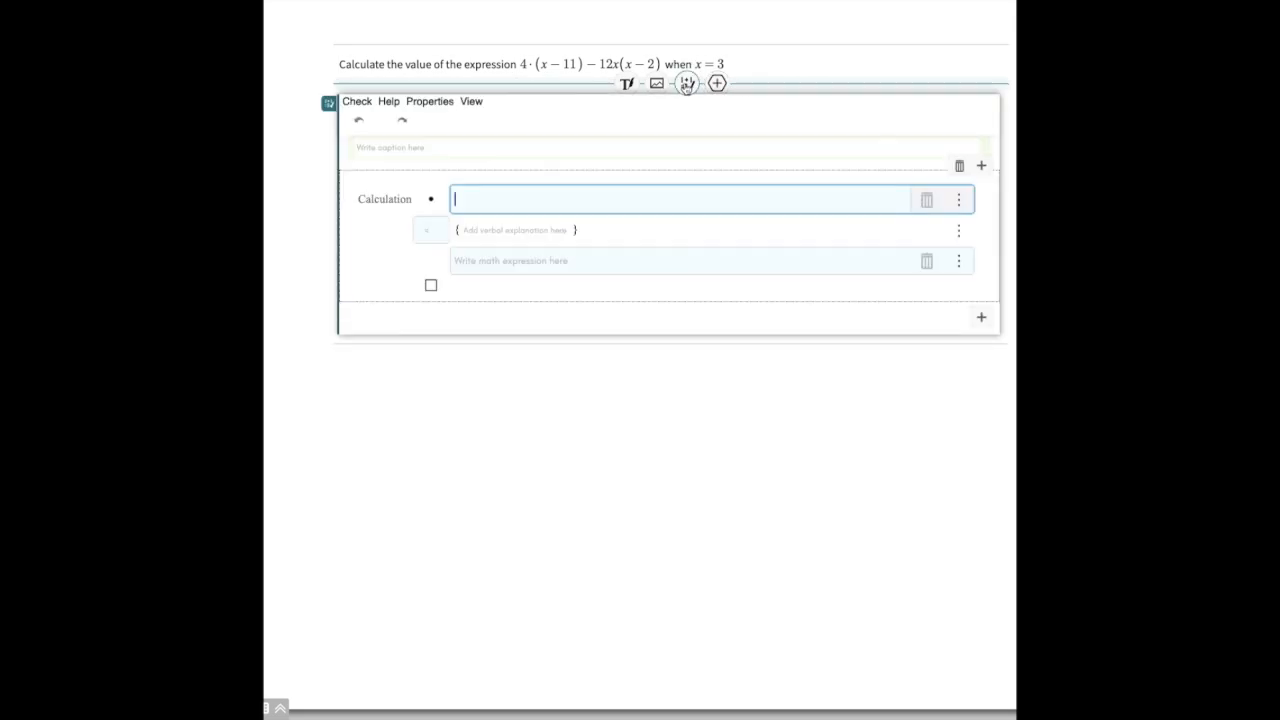
left_click(568, 64)
left_click_drag(532, 92, 663, 92)
key("ctrl+c")
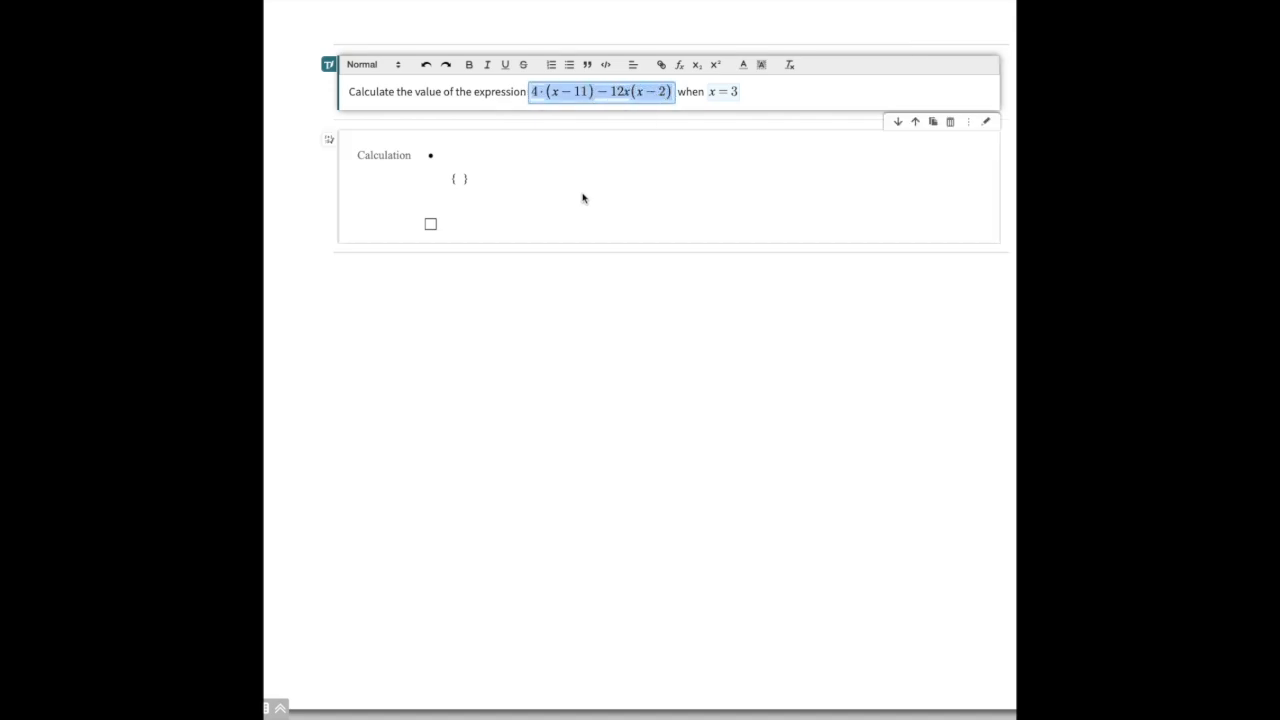
left_click(474, 160)
key("ctrl+v")
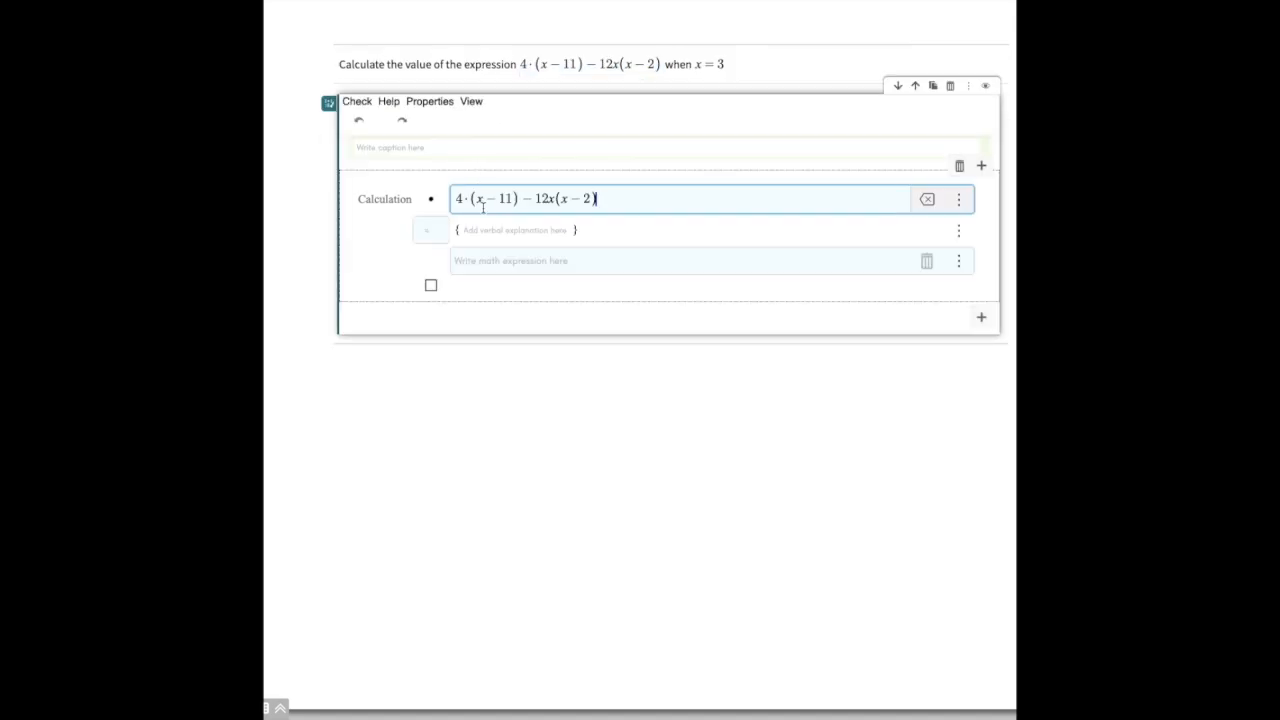
Step: Add a calculation line below the copied expression, with the explanation "insert the value of x"
key("Return")
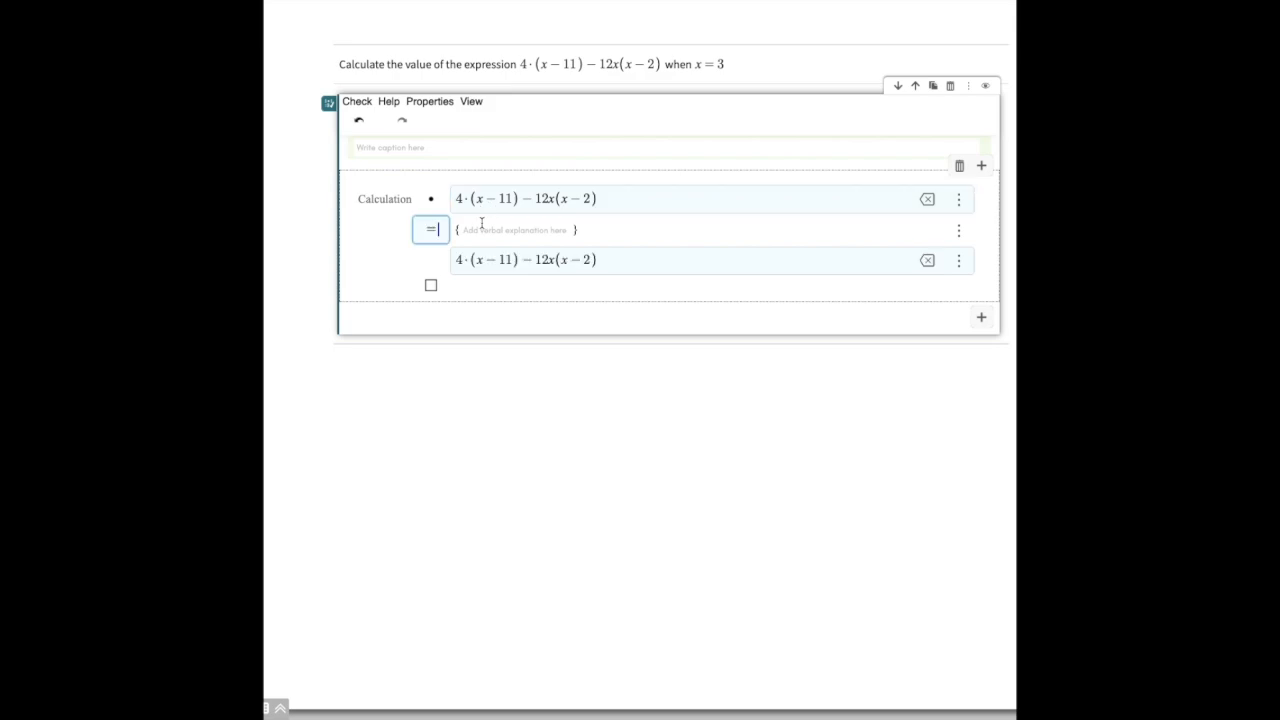
left_click(474, 229)
type("insert th")
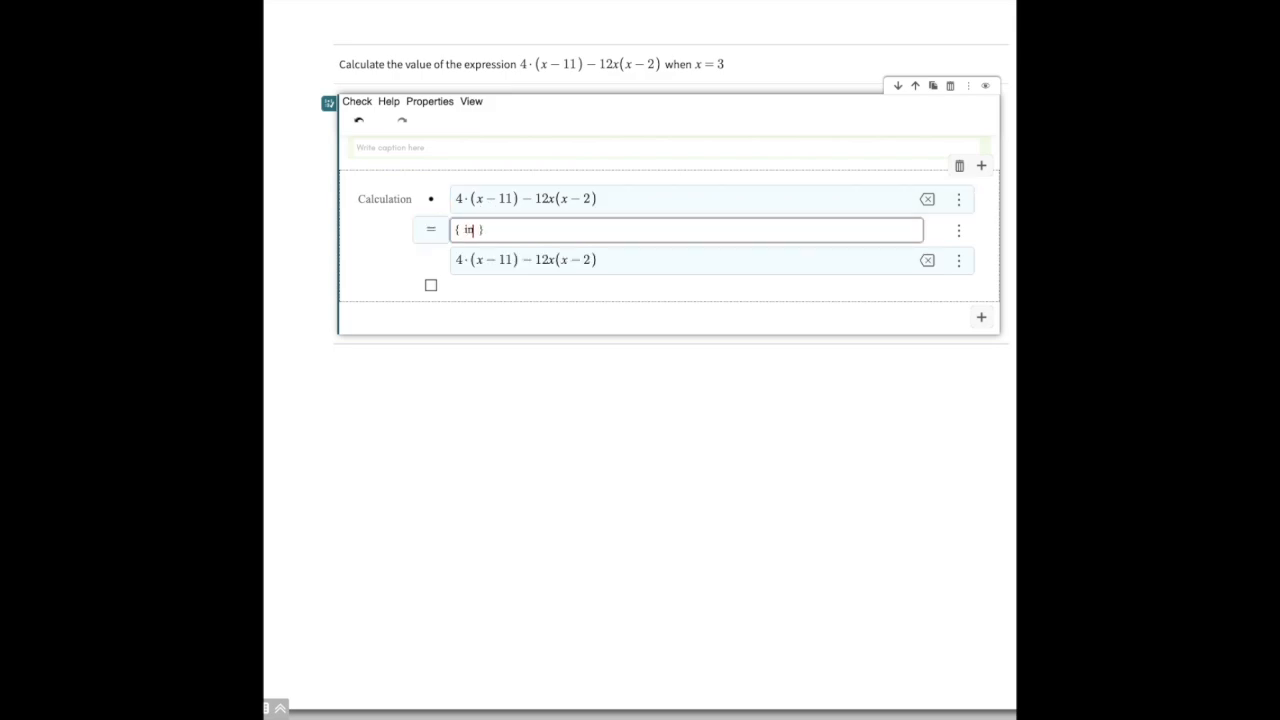
type("e value of x")
Step: Substitute 3 for every x in the new line, writing it as 4·(3 − 11) − 12·3·(3 − 2)
left_click(494, 264)
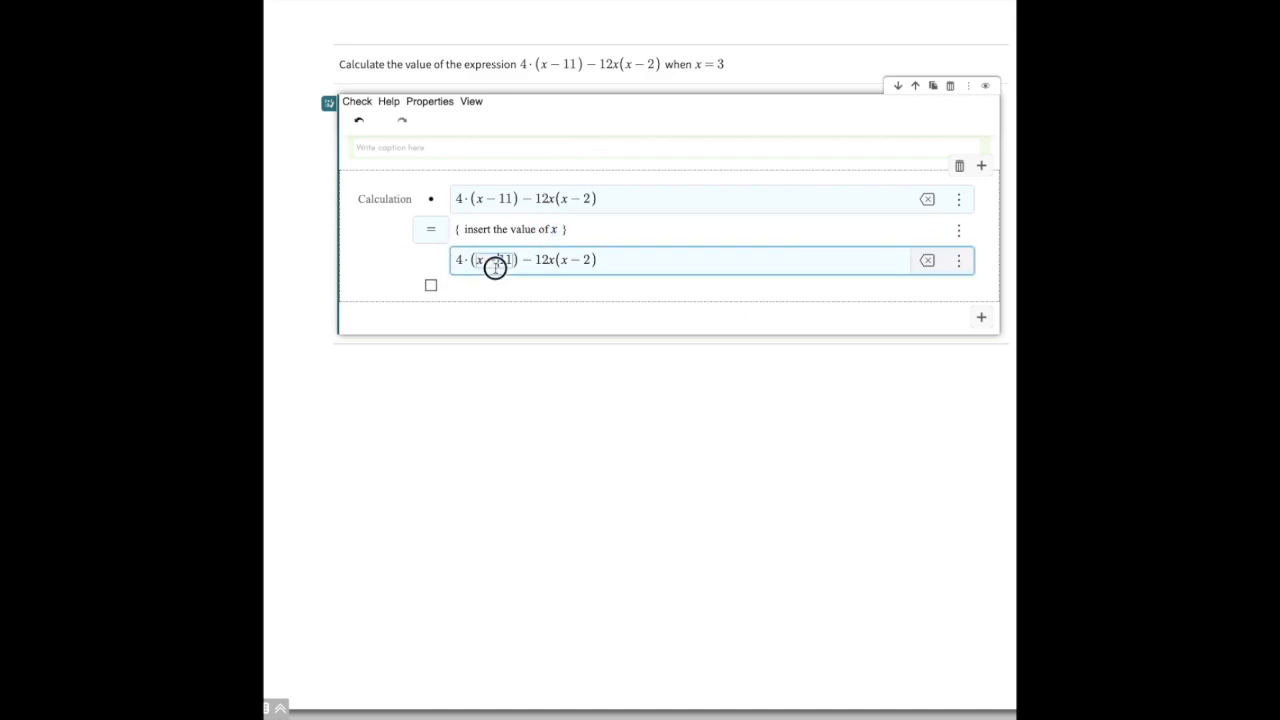
left_click(480, 261)
type("3")
left_click(549, 260)
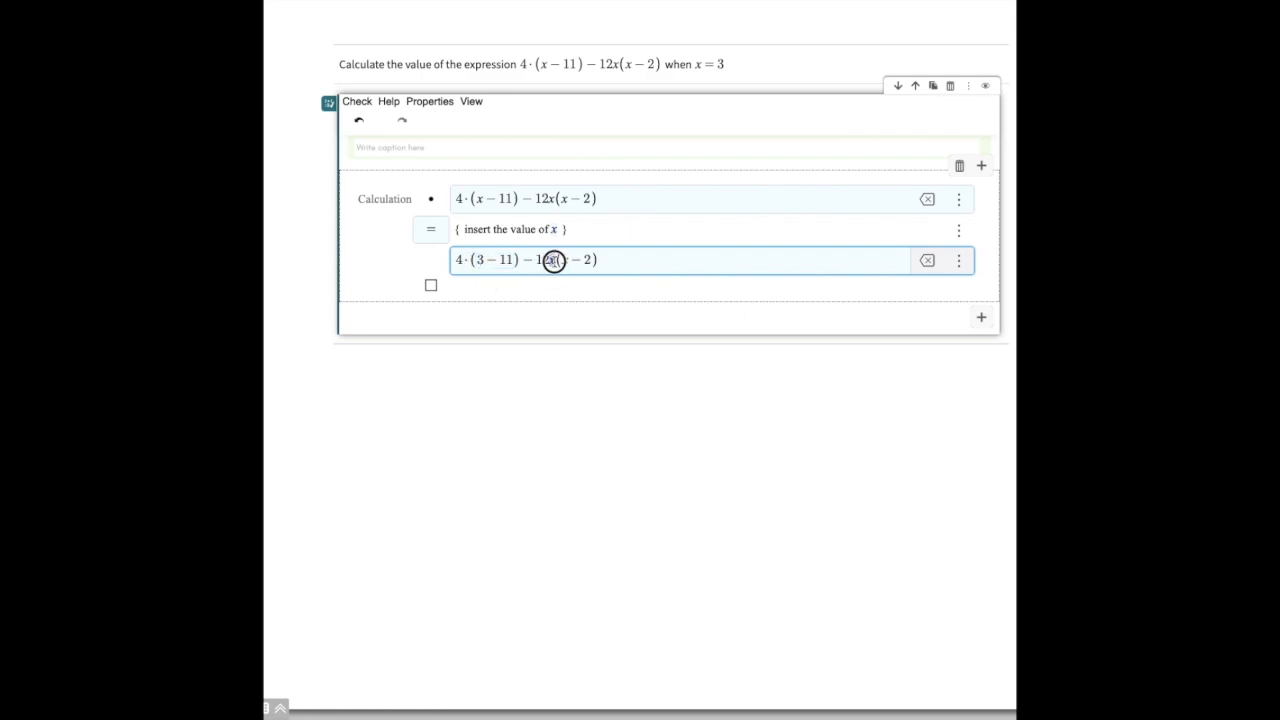
key("BackSpace")
type("3")
type("*")
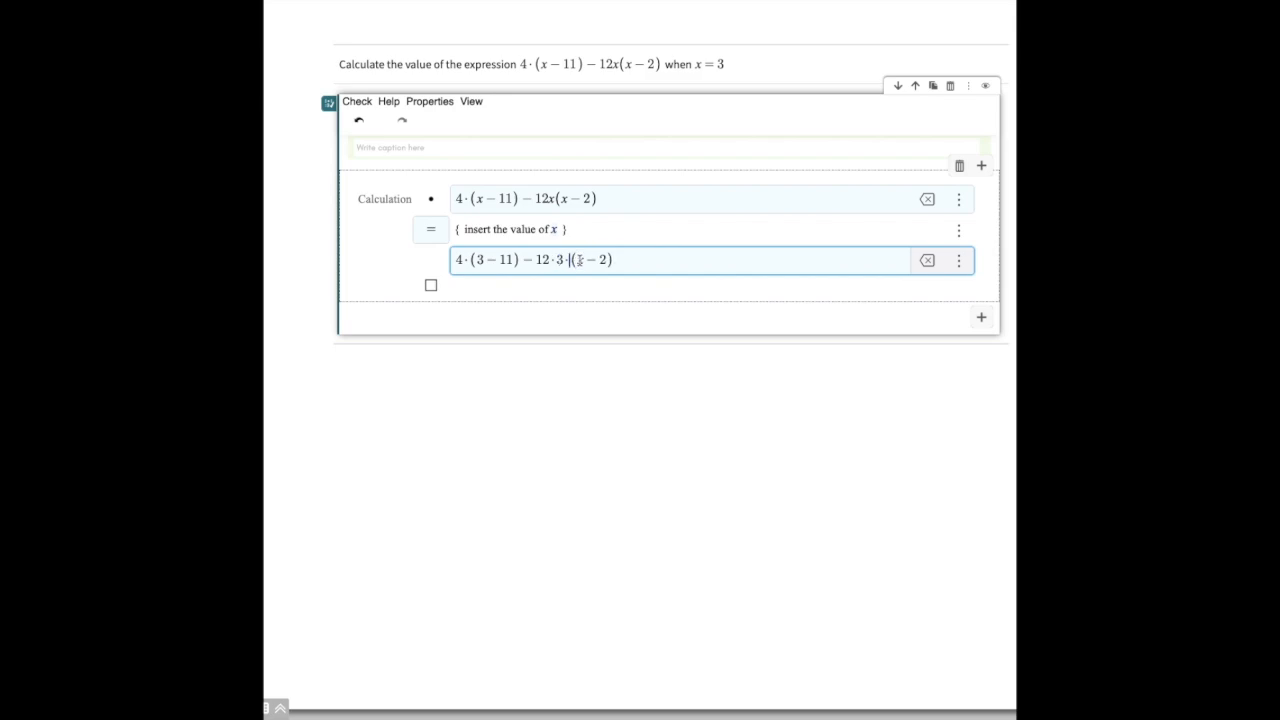
left_click_drag(578, 260, 590, 262)
type("3")
Step: Add a calculation line below the substituted expression, with the explanation "simplify"
left_click(654, 262)
key("Return")
type("simplify")
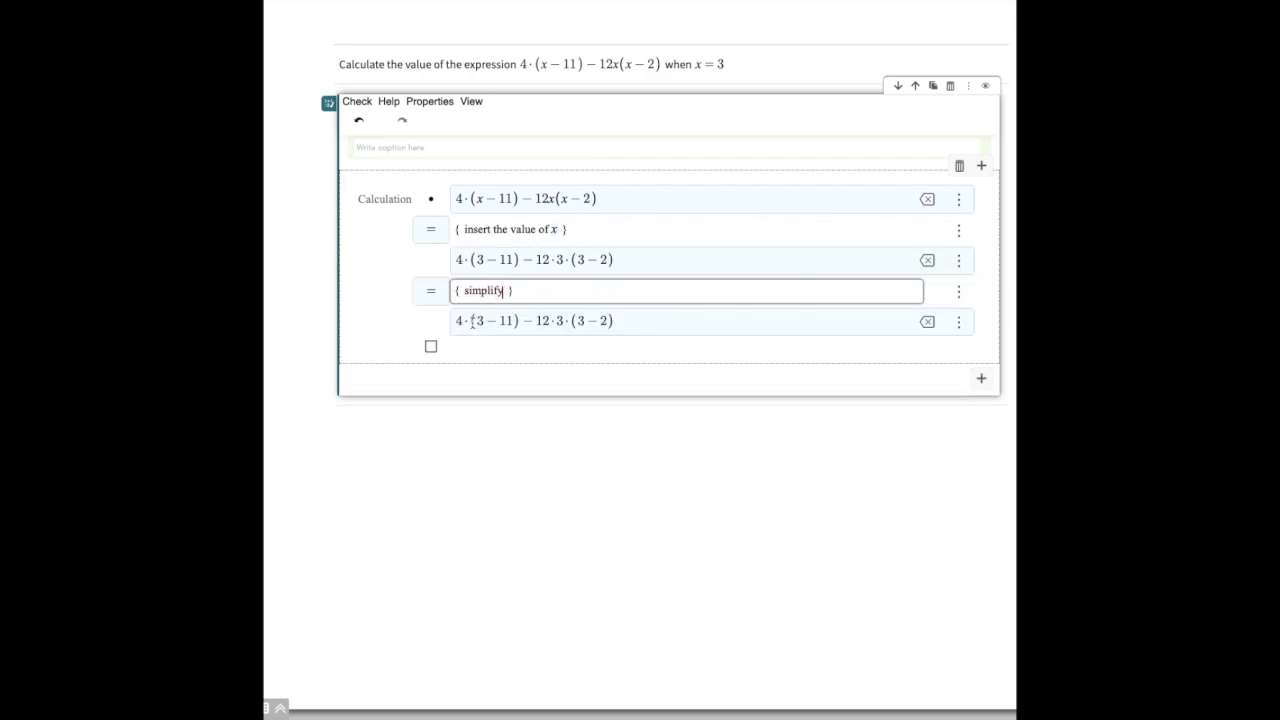
Step: Simplify both parentheses in the line below "simplify" so that it reads 4·(−8) − 12·3
left_click_drag(479, 320, 511, 320)
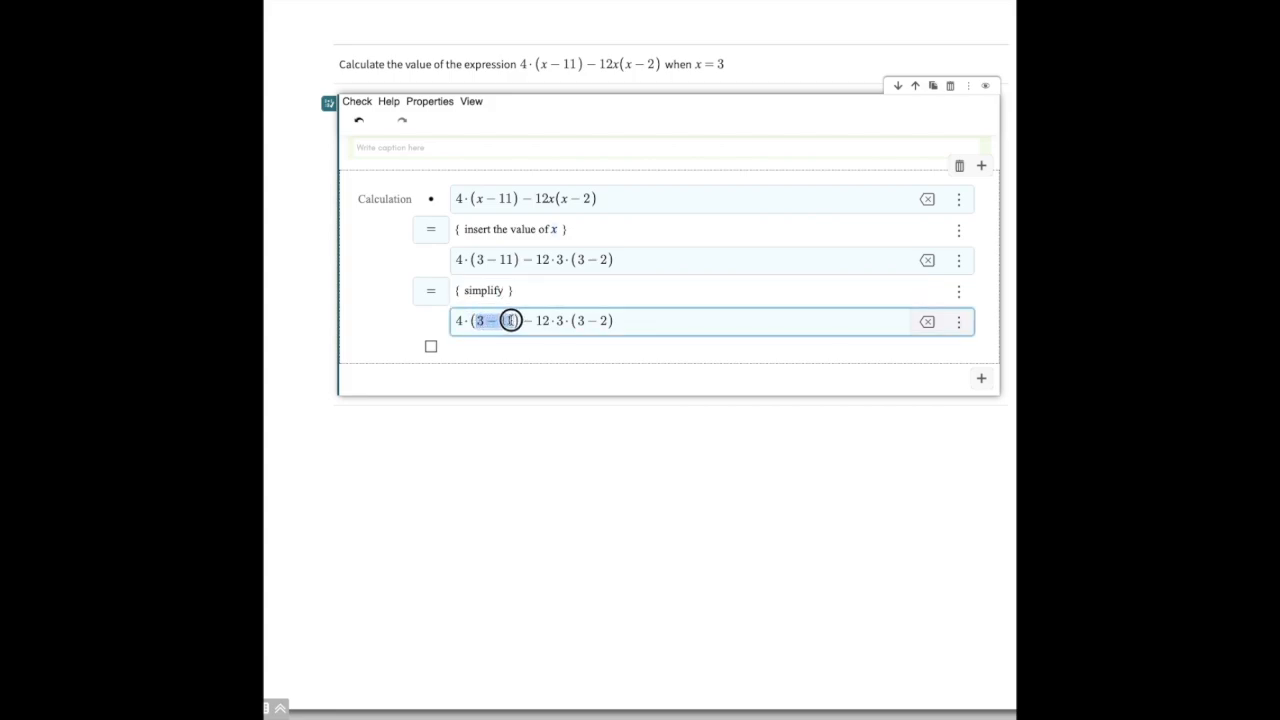
type("-")
type("8")
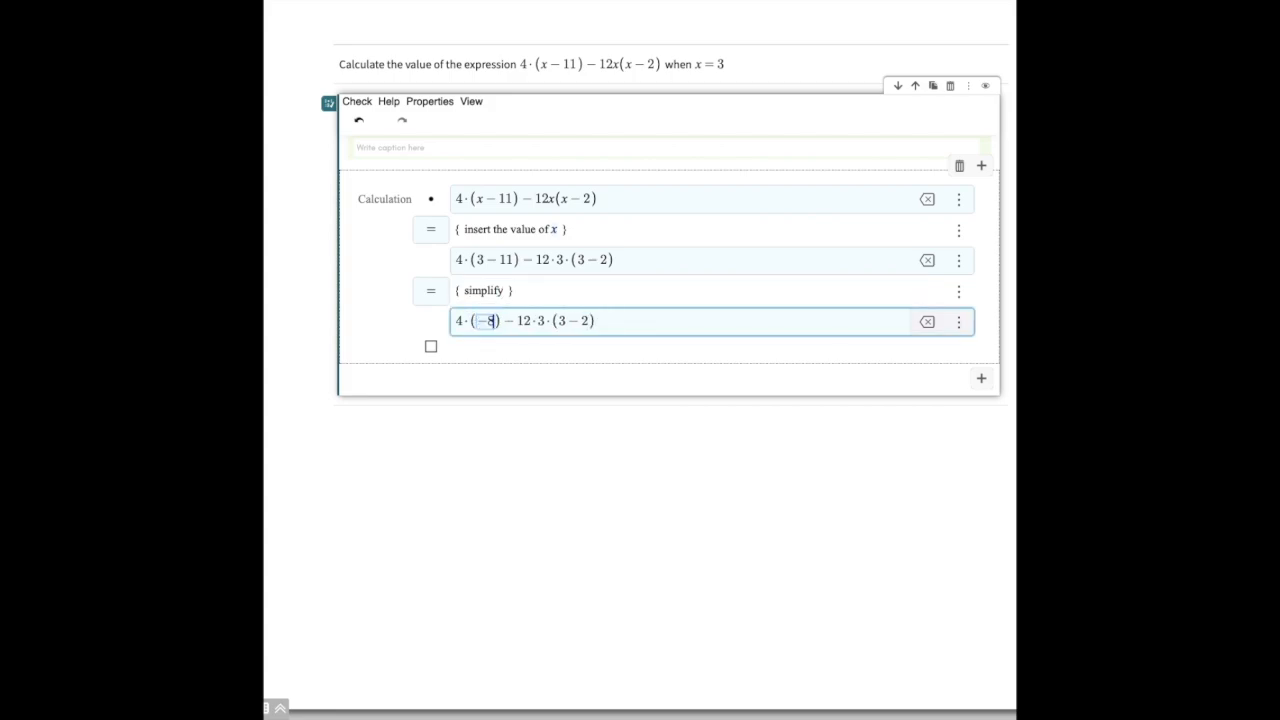
left_click_drag(551, 320, 581, 321)
key("BackSpace")
Step: Add a calculation line below 4·(−8) − 12·3, with the explanation "multiply"
key("Return")
type("mult")
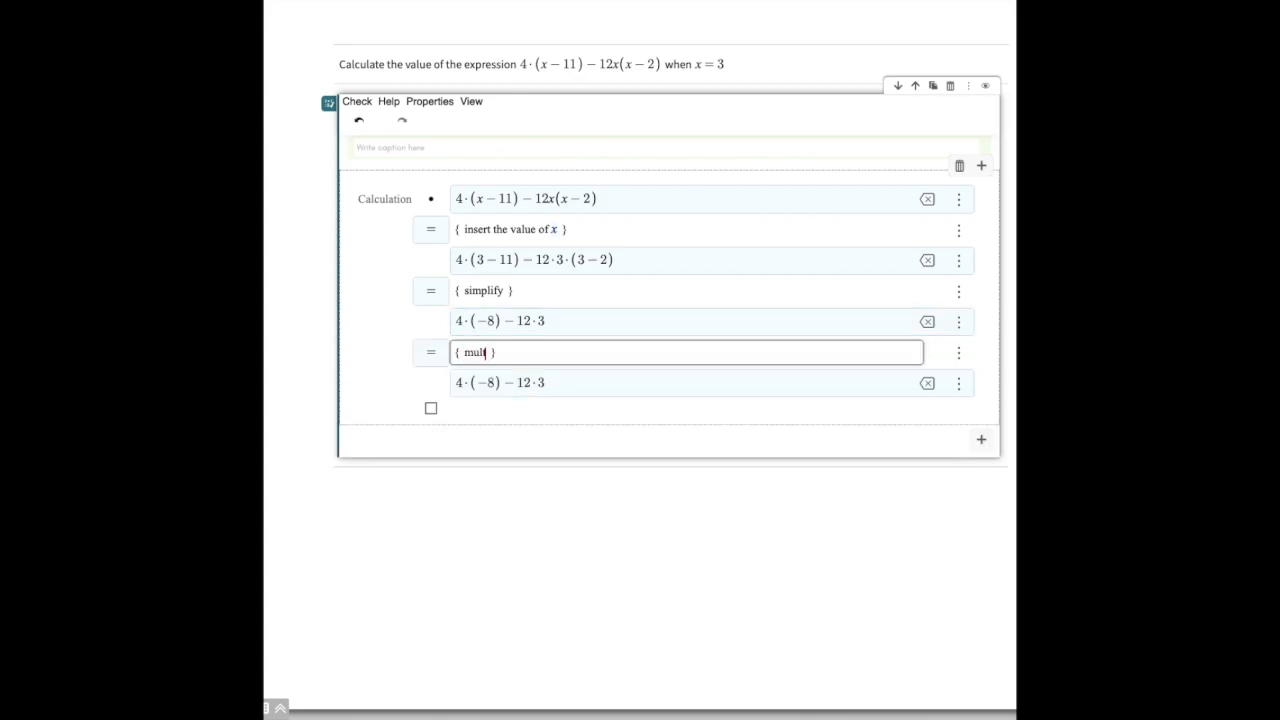
type("iply")
Step: Carry out both multiplications in the new line, rewriting it as −32 − 36
left_click(456, 382)
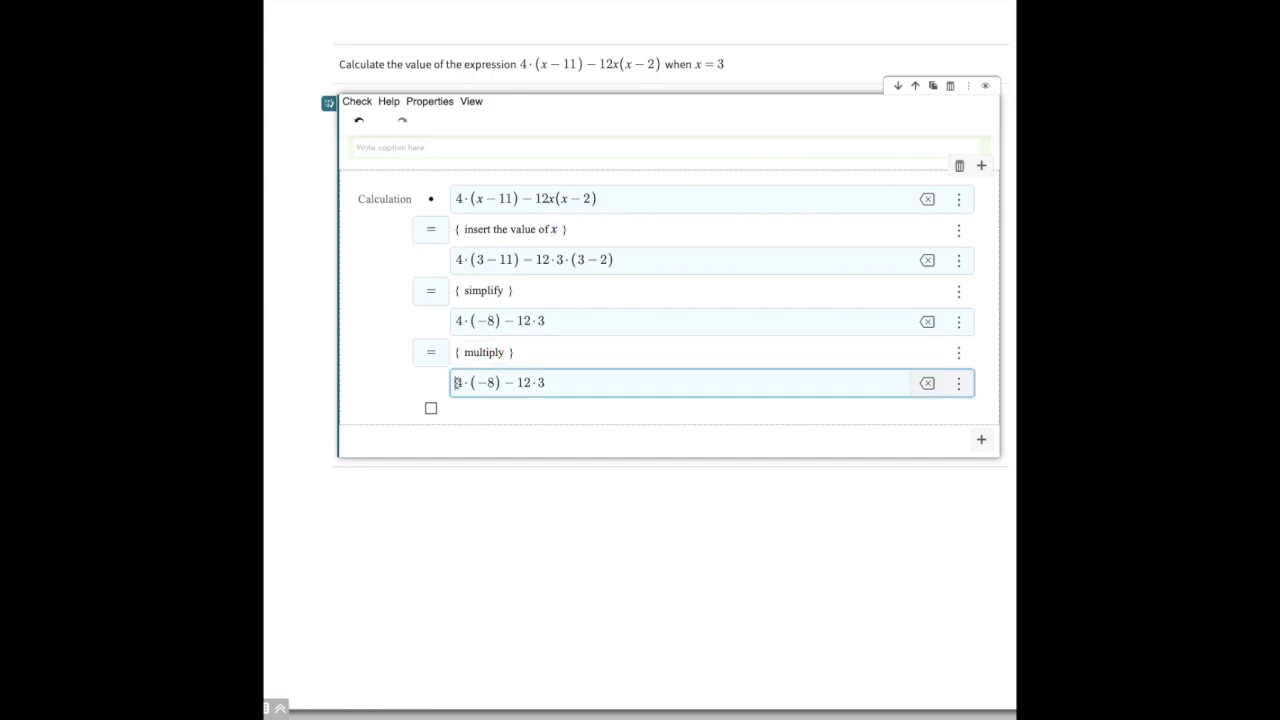
type("-")
type("32")
left_click_drag(468, 383, 515, 383)
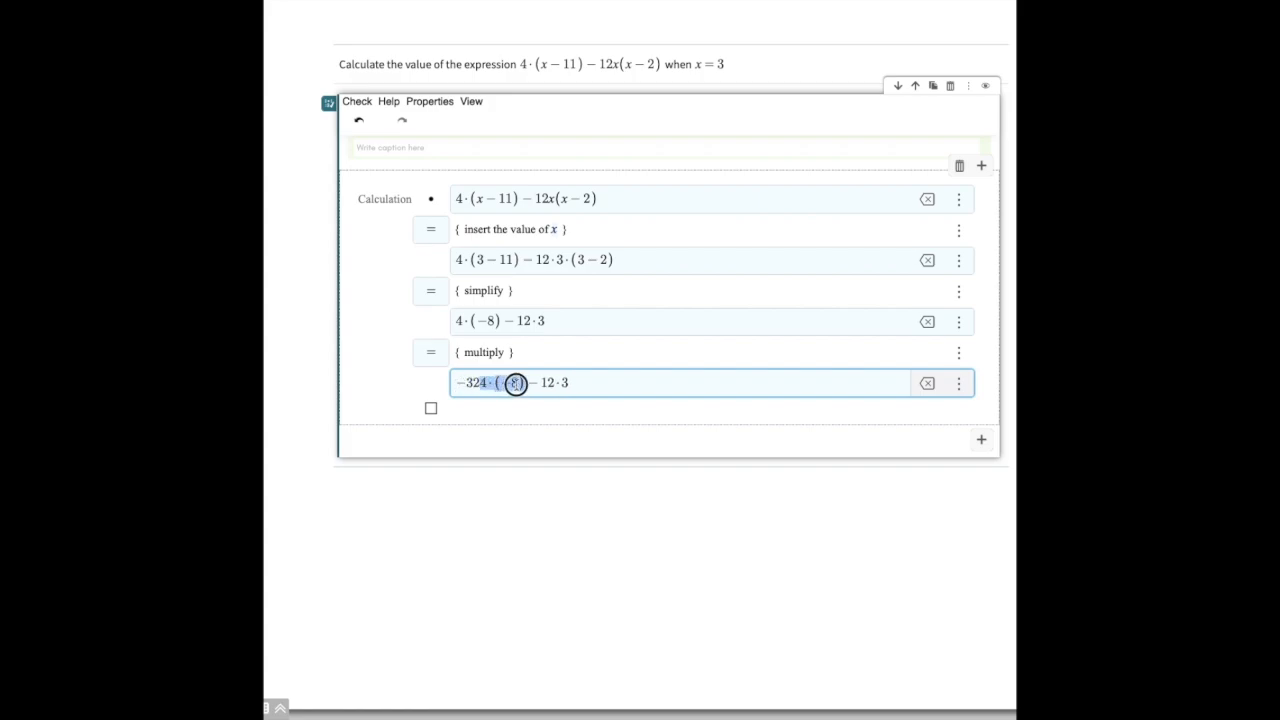
key("BackSpace")
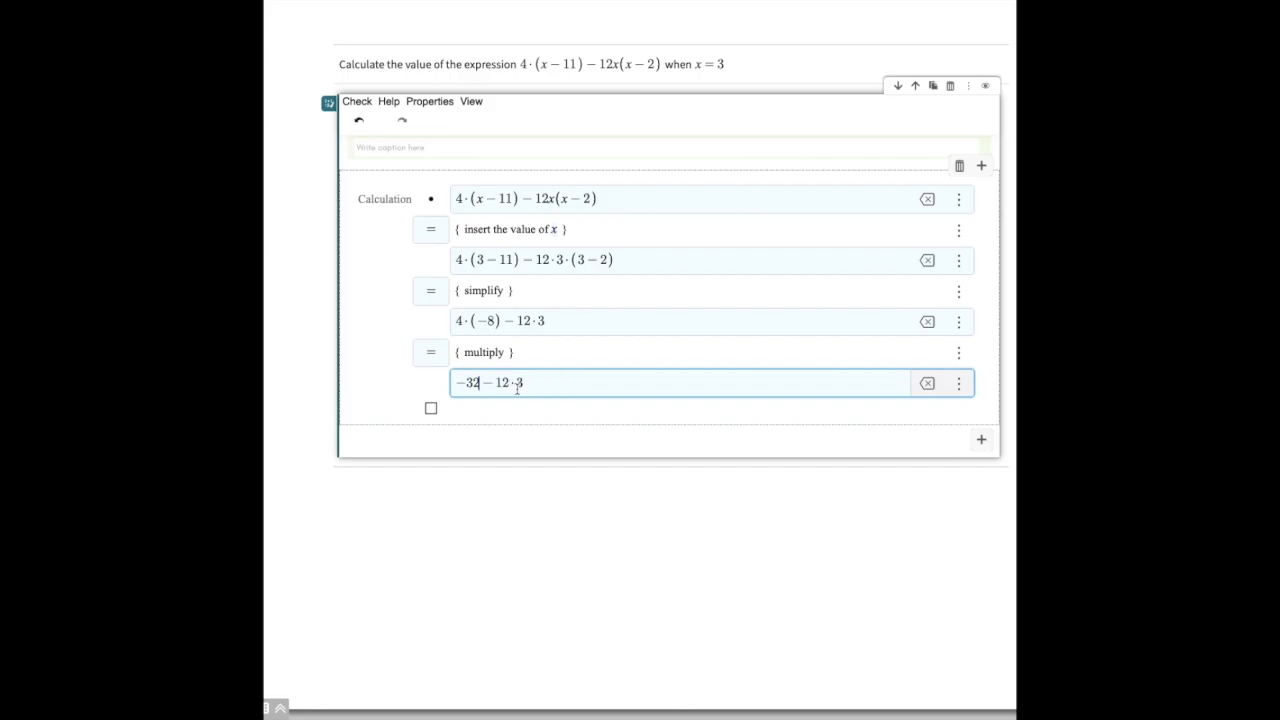
double_click(513, 388)
key("BackSpace")
type("36")
Step: Add a final calculation line explained as "addition" with the value −68, and check the derivation's correctness
key("Return")
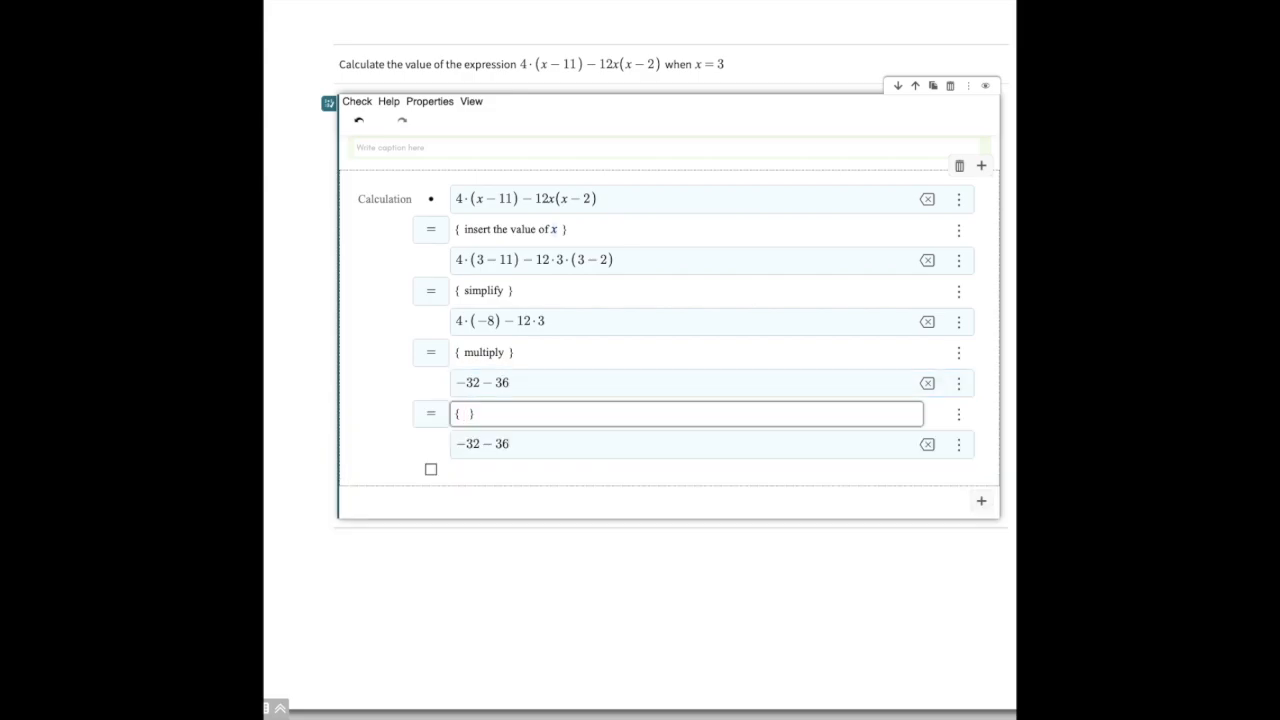
type("addition")
left_click_drag(517, 445, 467, 443)
type("68")
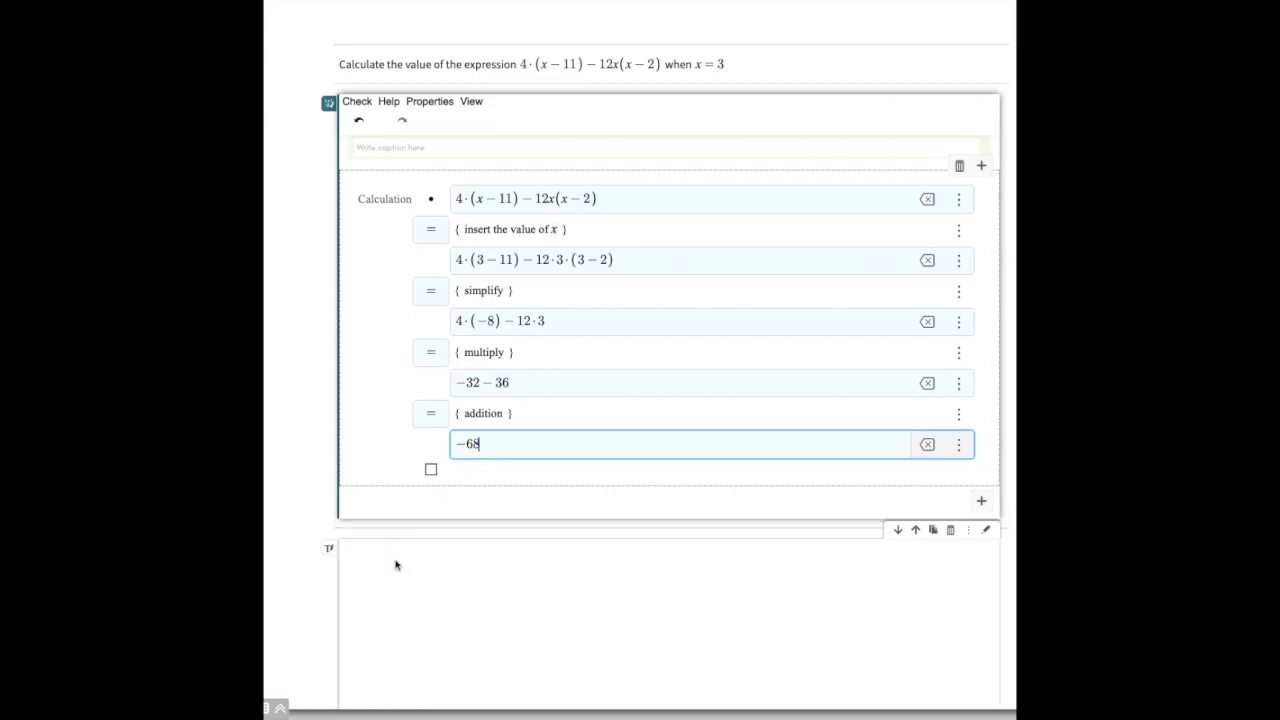
left_click(357, 101)
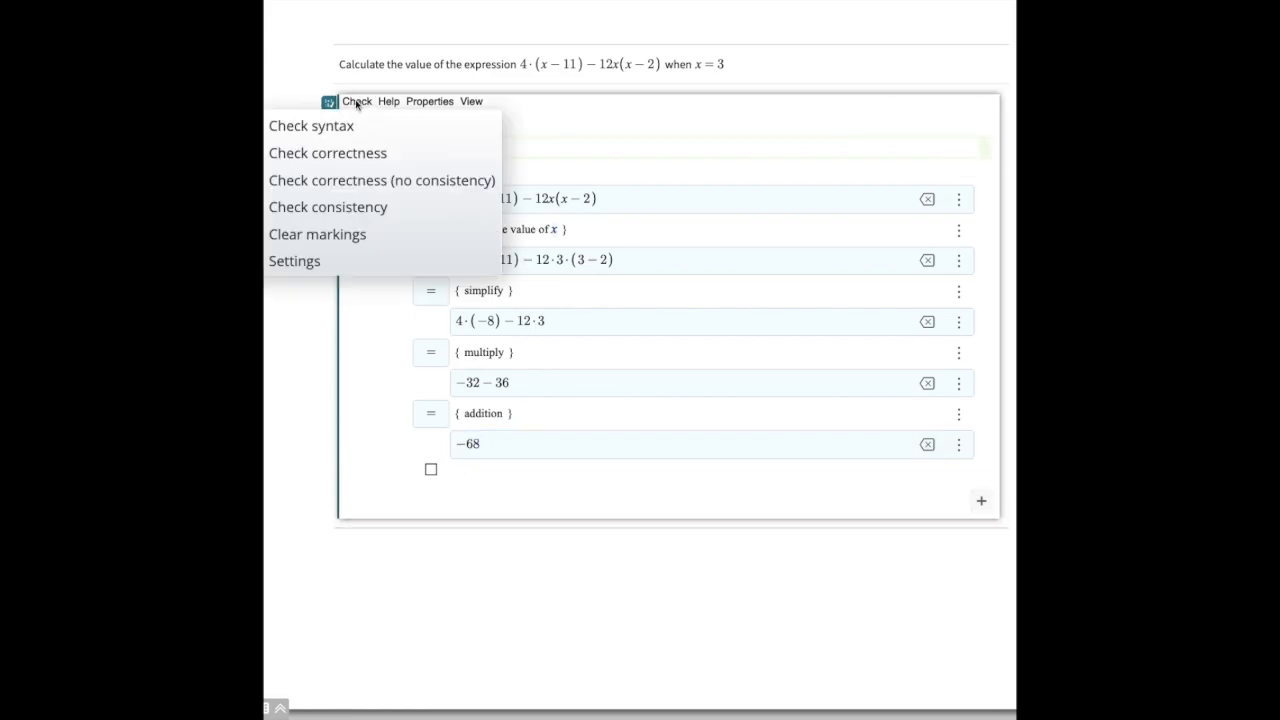
left_click(360, 160)
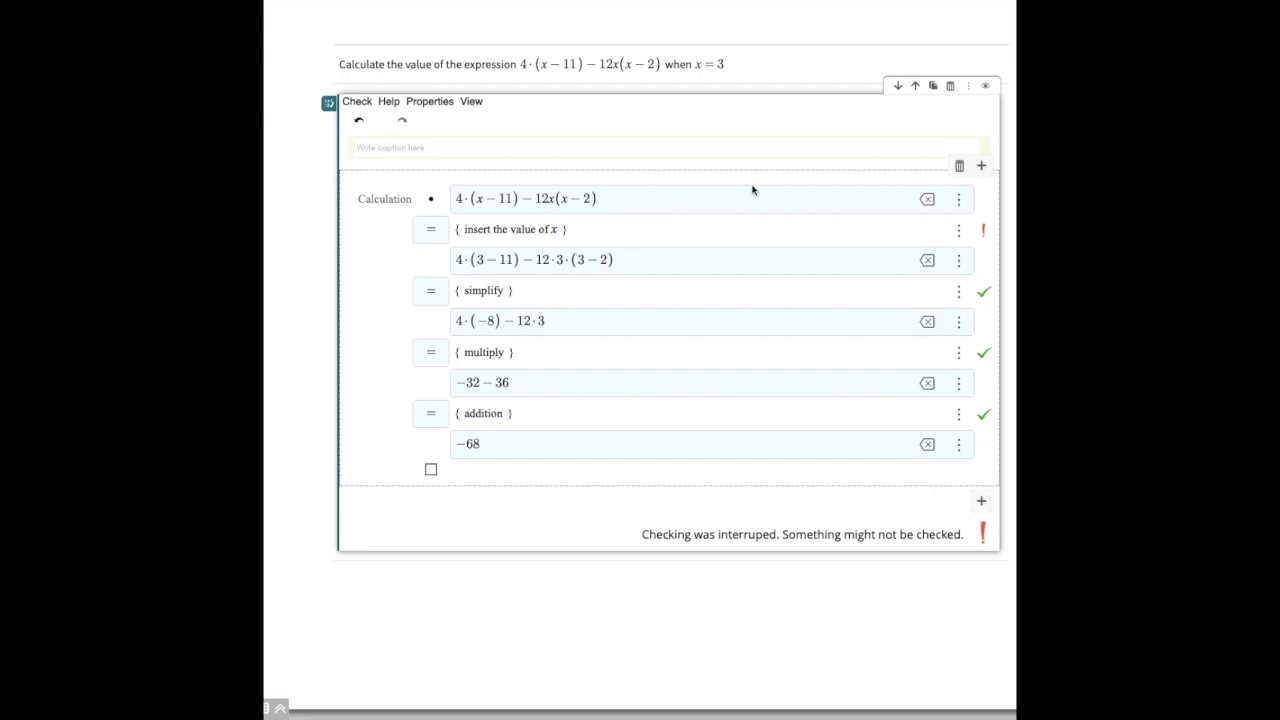
Step: Add the assumption x = 3 above the calculation and check the derivation's correctness again
left_click(982, 168)
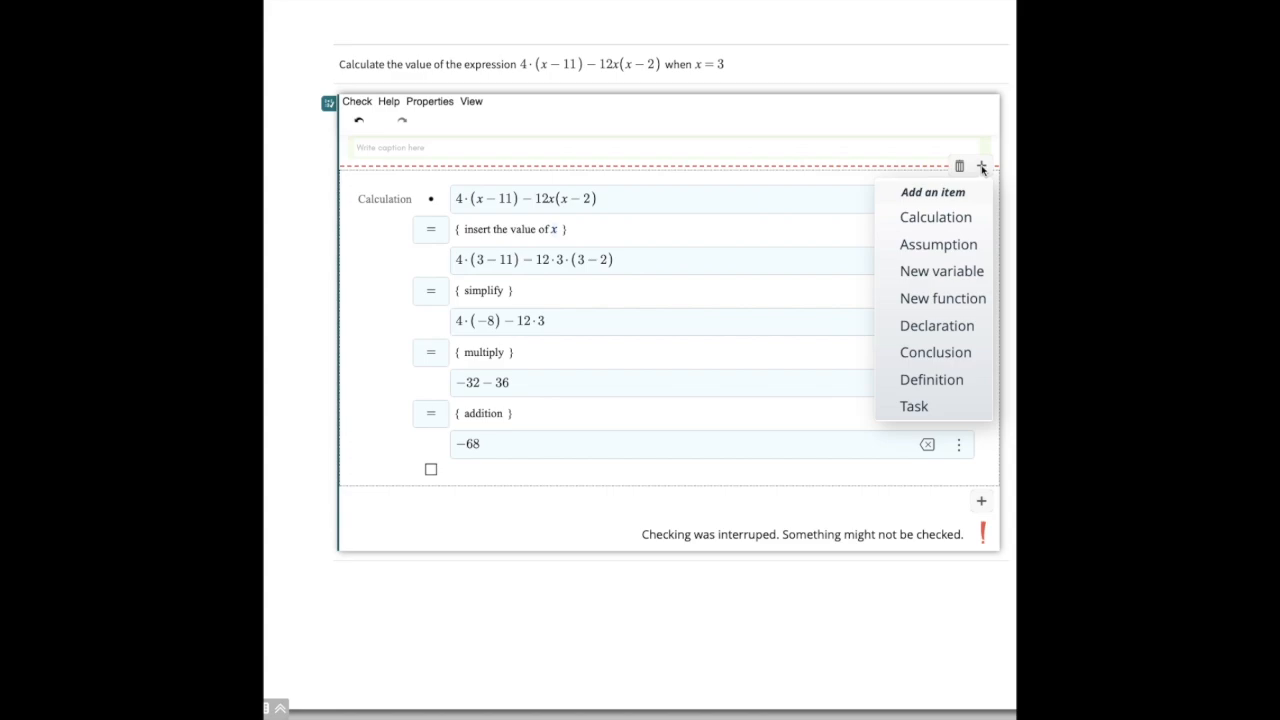
left_click(958, 245)
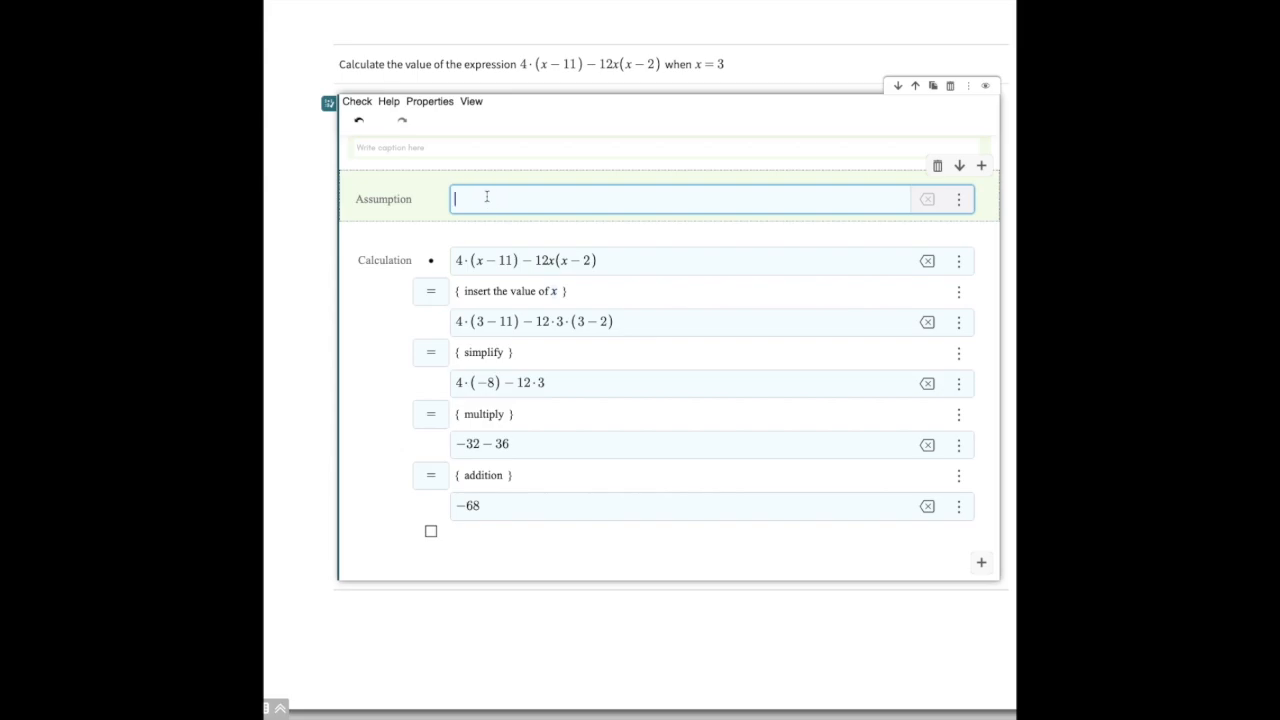
type("x = 3")
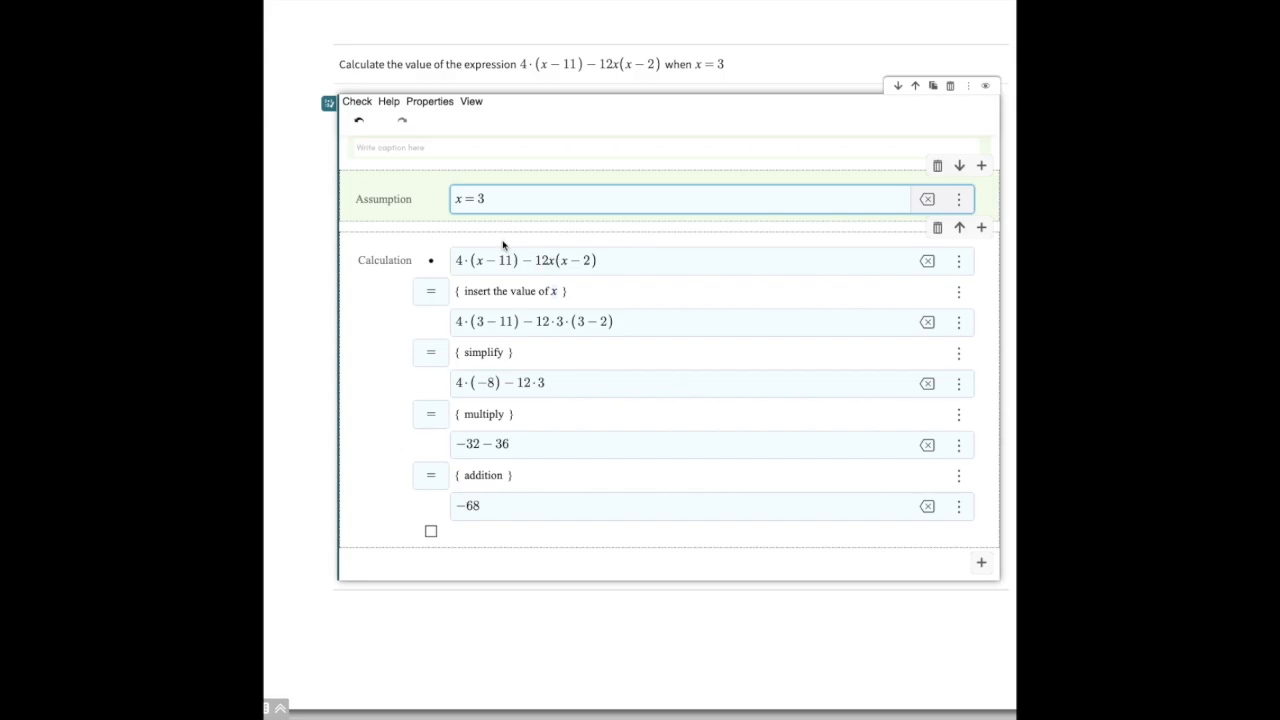
left_click(357, 104)
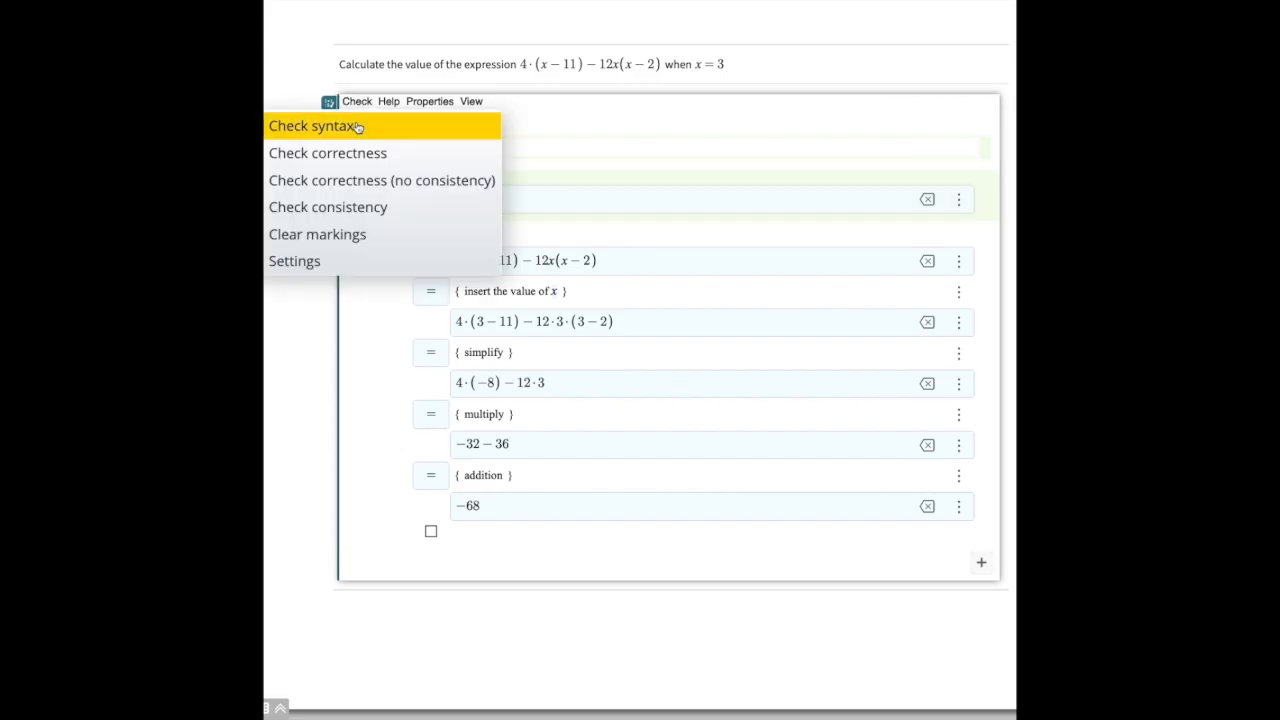
left_click(365, 152)
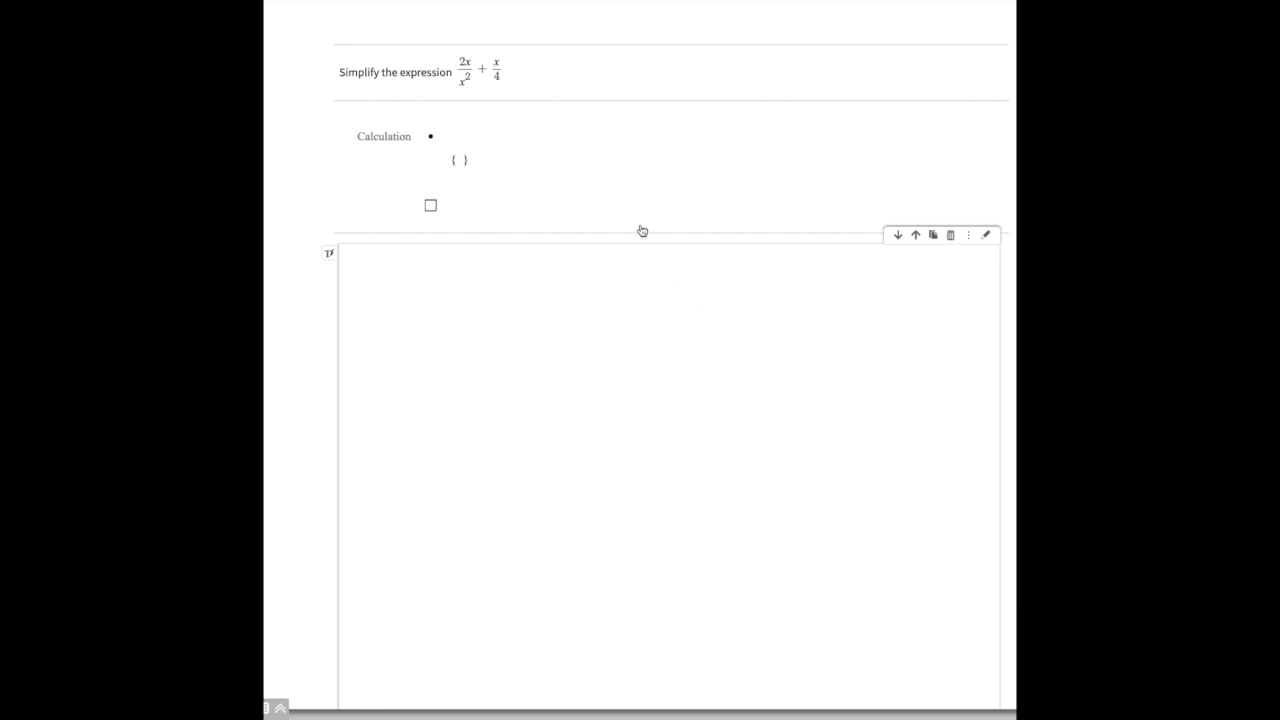
Step: Open the empty calculation of the fraction task and copy the expression 2x/x² + x/4 into its first line
left_click(600, 152)
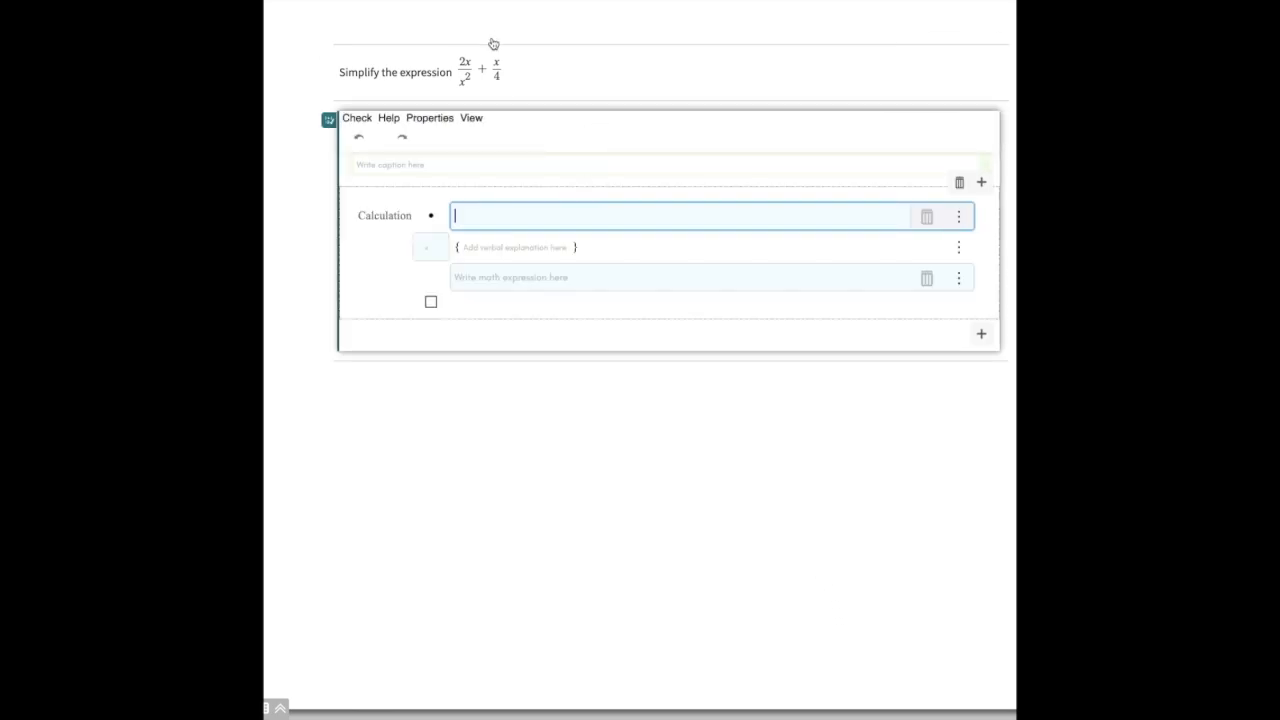
left_click(456, 65)
left_click_drag(456, 65, 503, 70)
key("ctrl+c")
left_click(497, 217)
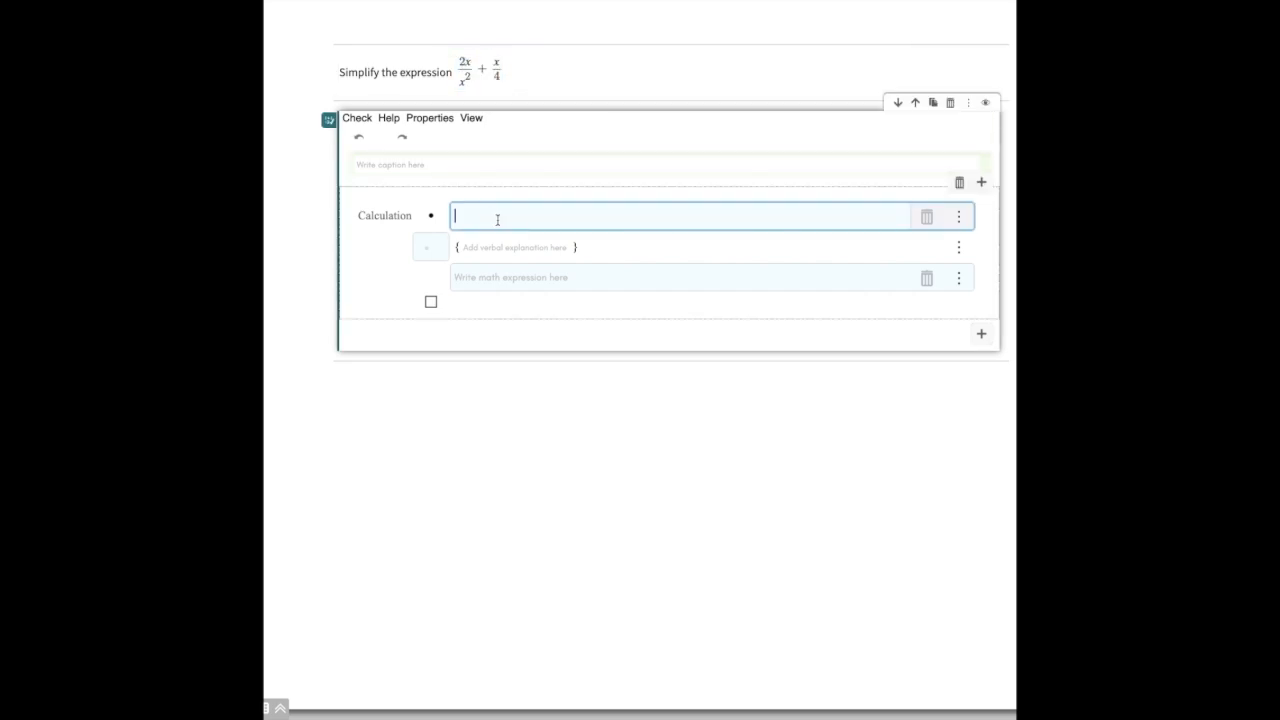
key("ctrl+v")
Step: Add a calculation line below 2x/x² + x/4, with the explanation "divide both numerator and denominator with x in first term"
key("Return")
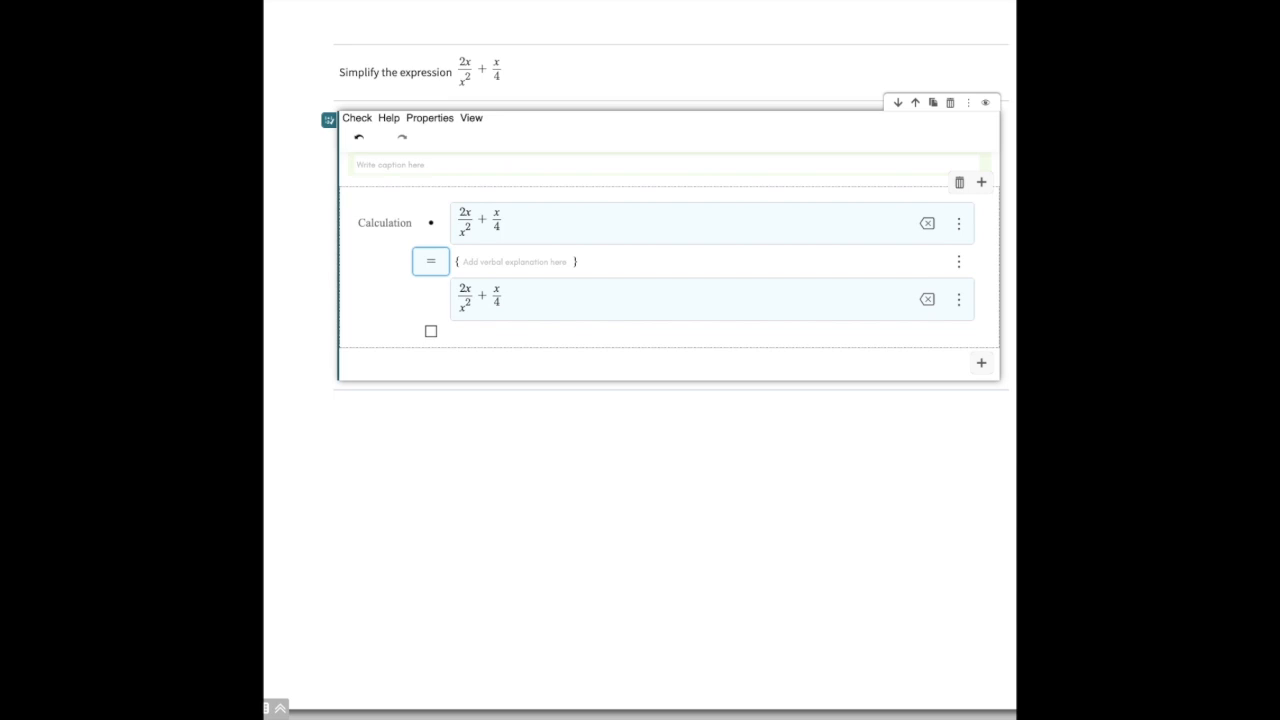
left_click(488, 262)
type("divid")
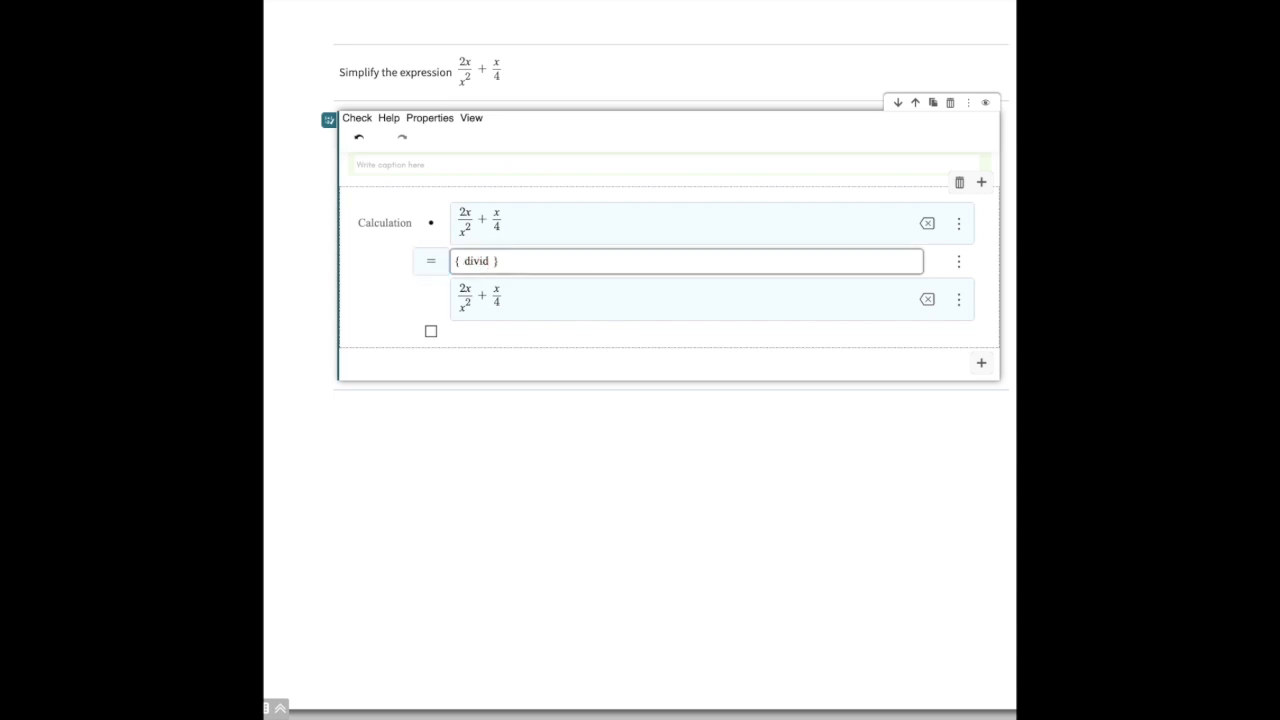
type("e both num")
type("erator and d")
type("enomi")
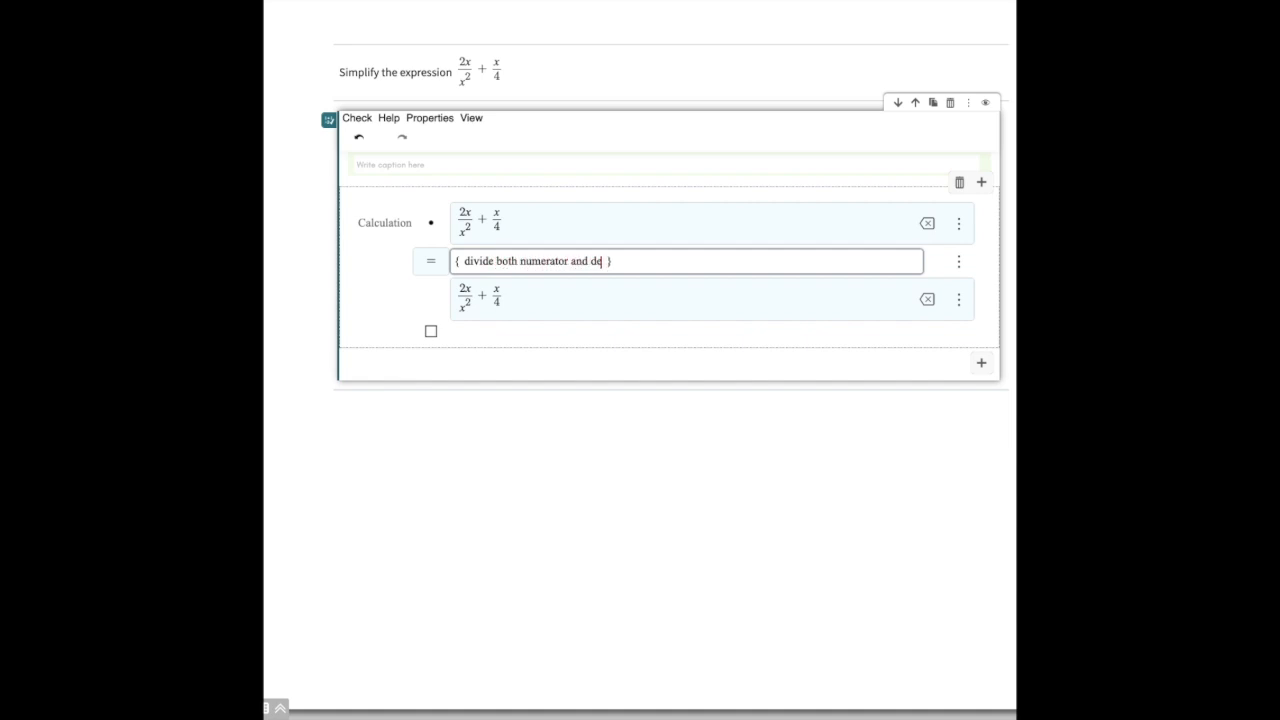
type("nator with")
type(" x")
type(" in first")
type(" term")
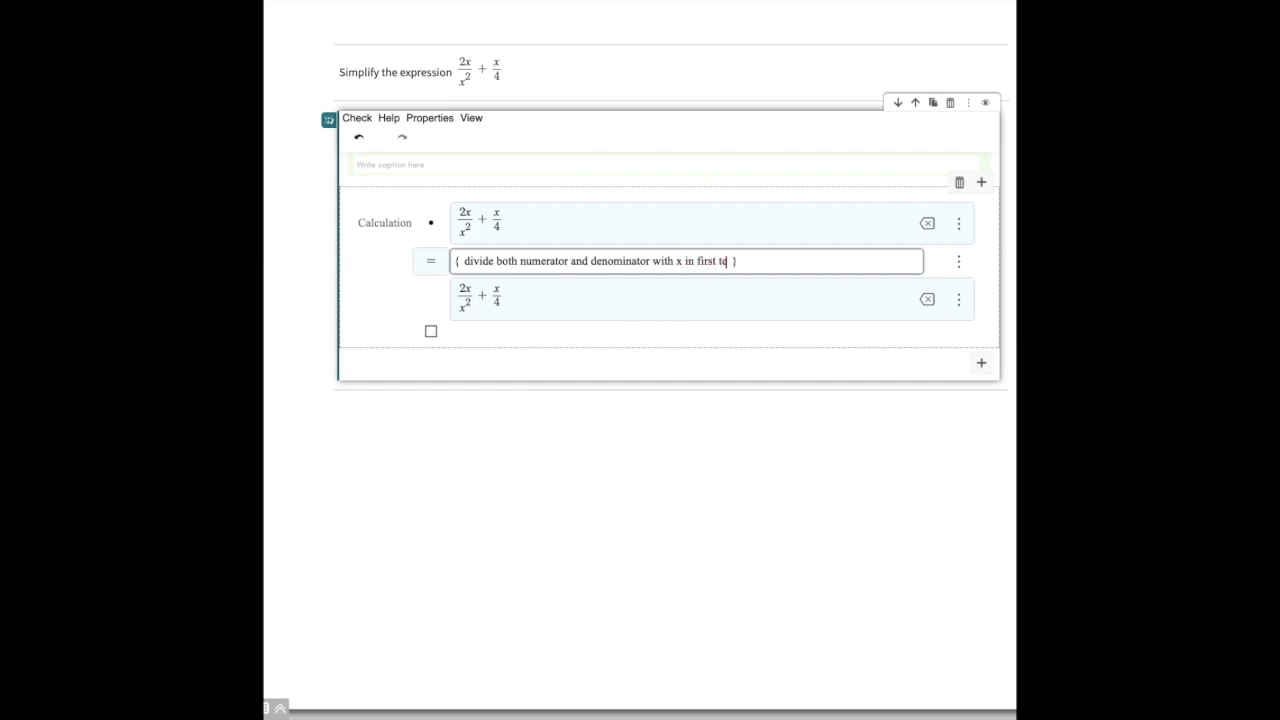
Step: Reduce the first fraction in the new line by x, so that the line reads 2/x + x/4
left_click(468, 289)
key("BackSpace")
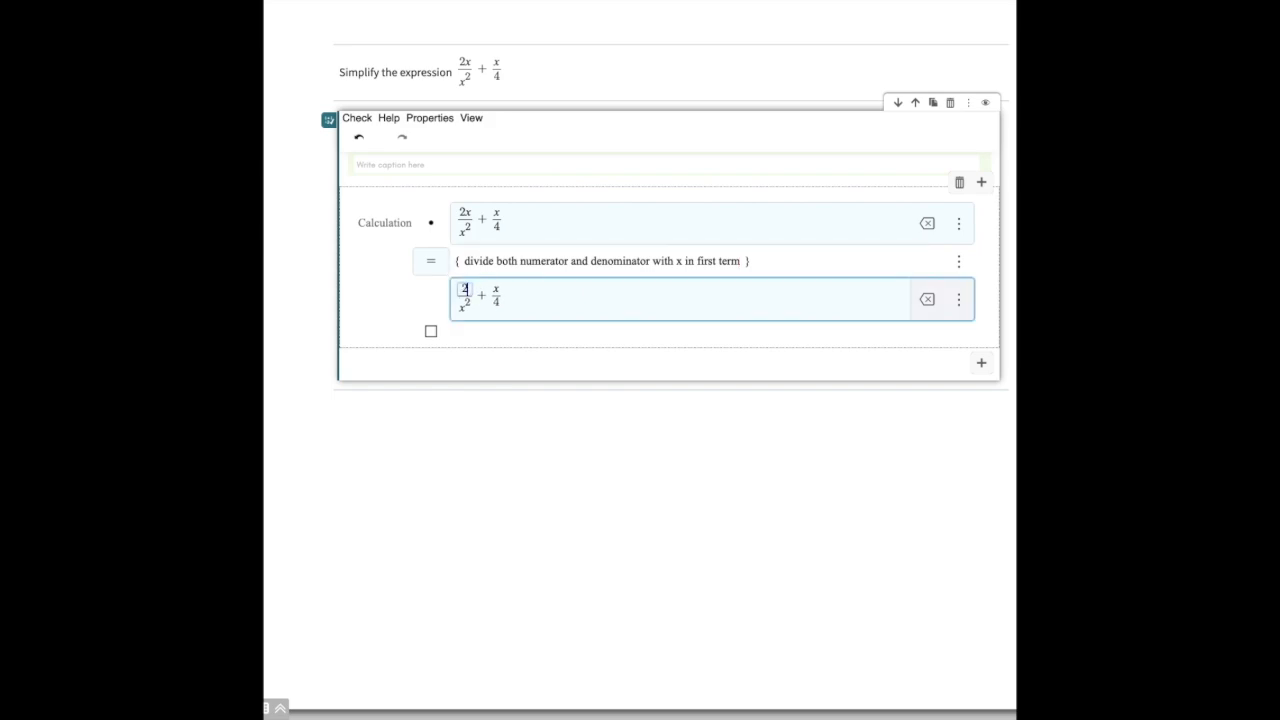
double_click(471, 304)
left_click(471, 303)
key("BackSpace")
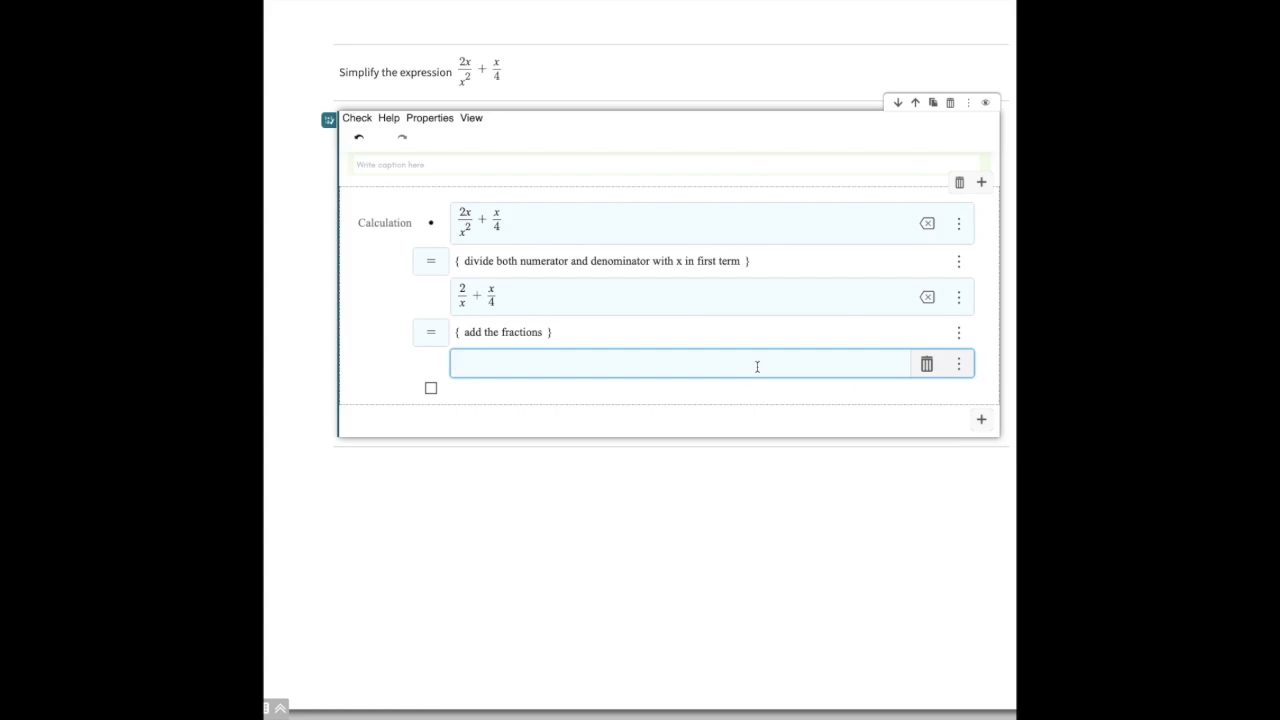
Step: Enter the sum as the single fraction (8 + x²)/4x in the line below "add the fractions"
type("8 + x^2")
left_click(497, 363)
left_click_drag(497, 363, 455, 364)
type("/")
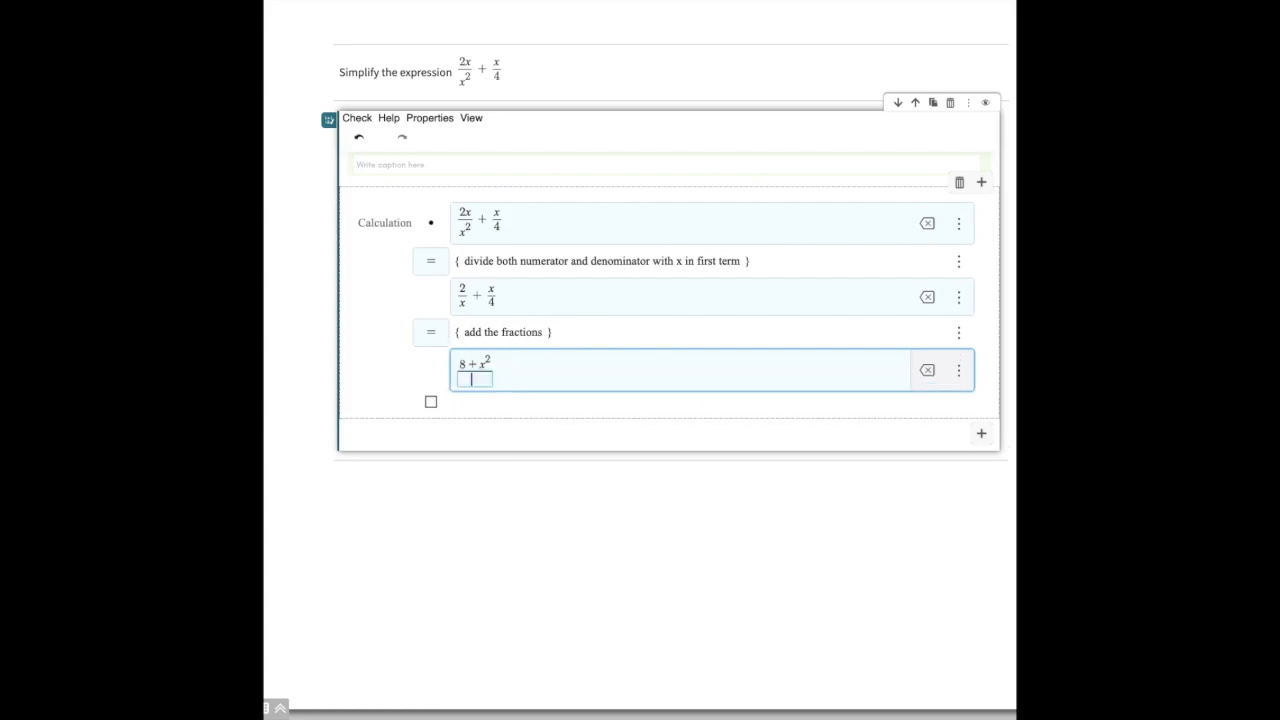
type("4x")
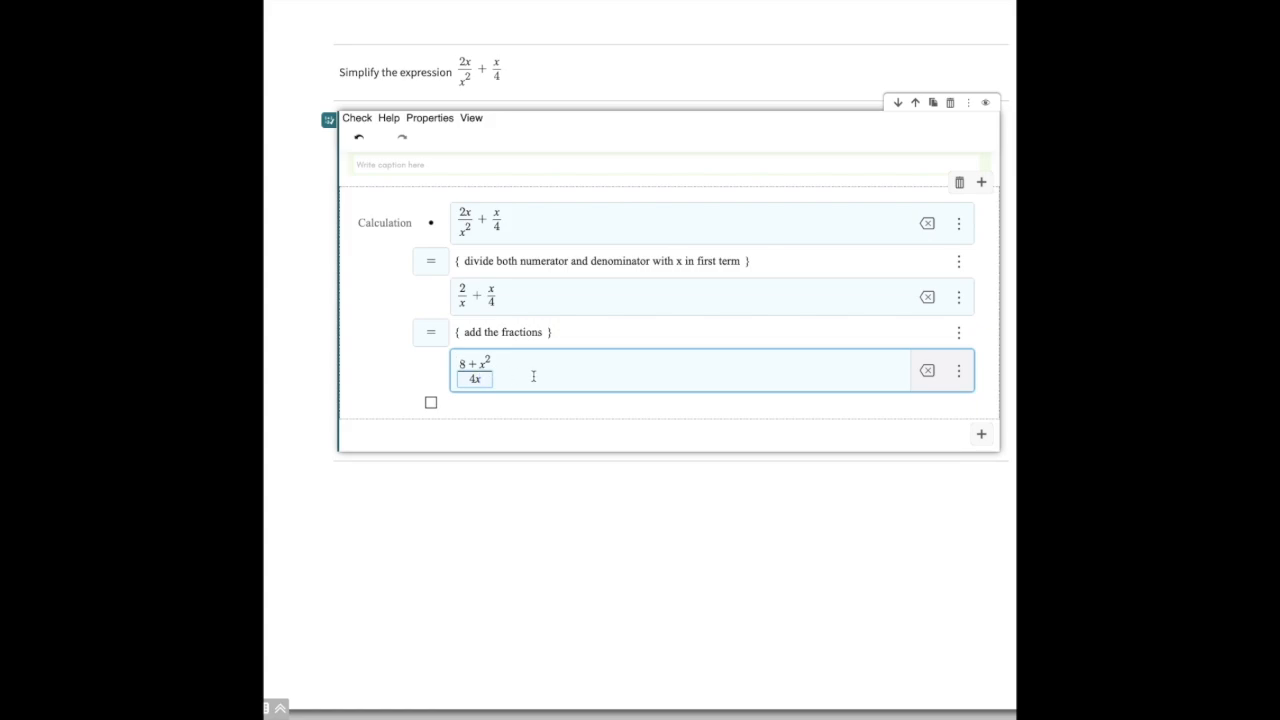
left_click(577, 402)
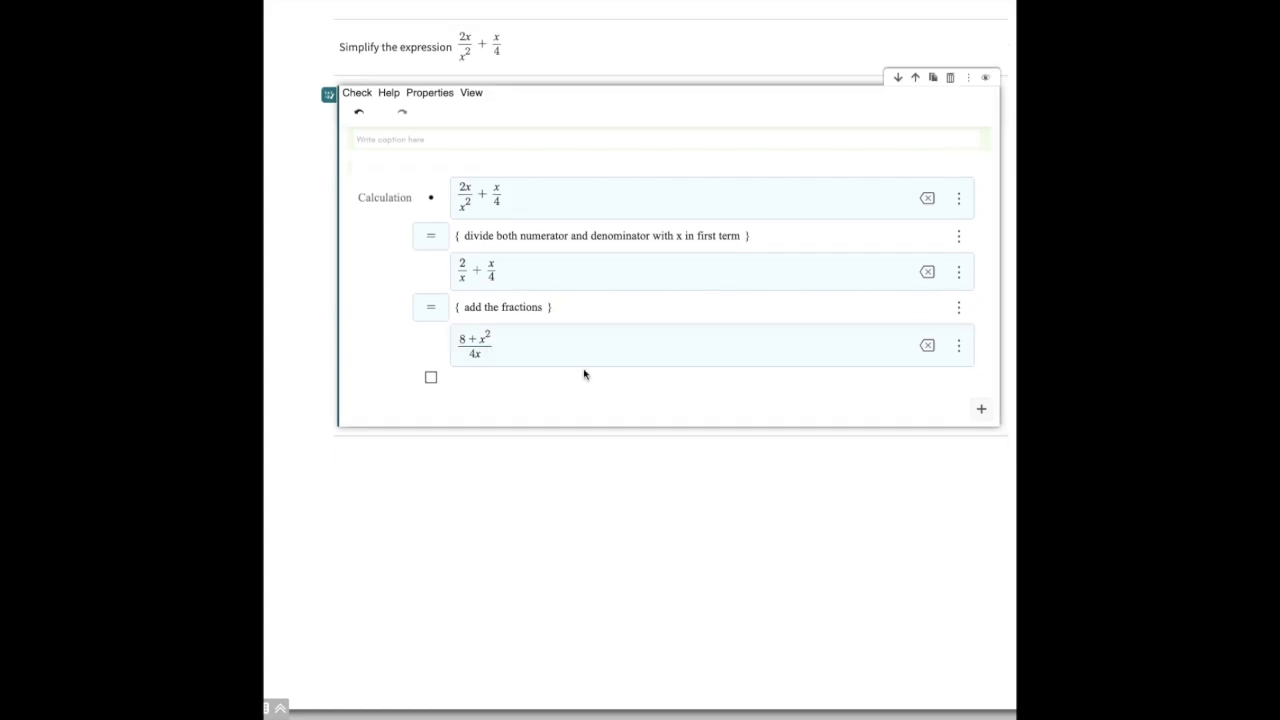
Step: Check the correctness of the fraction derivation and review the markings on each of its steps
left_click(357, 93)
left_click(366, 145)
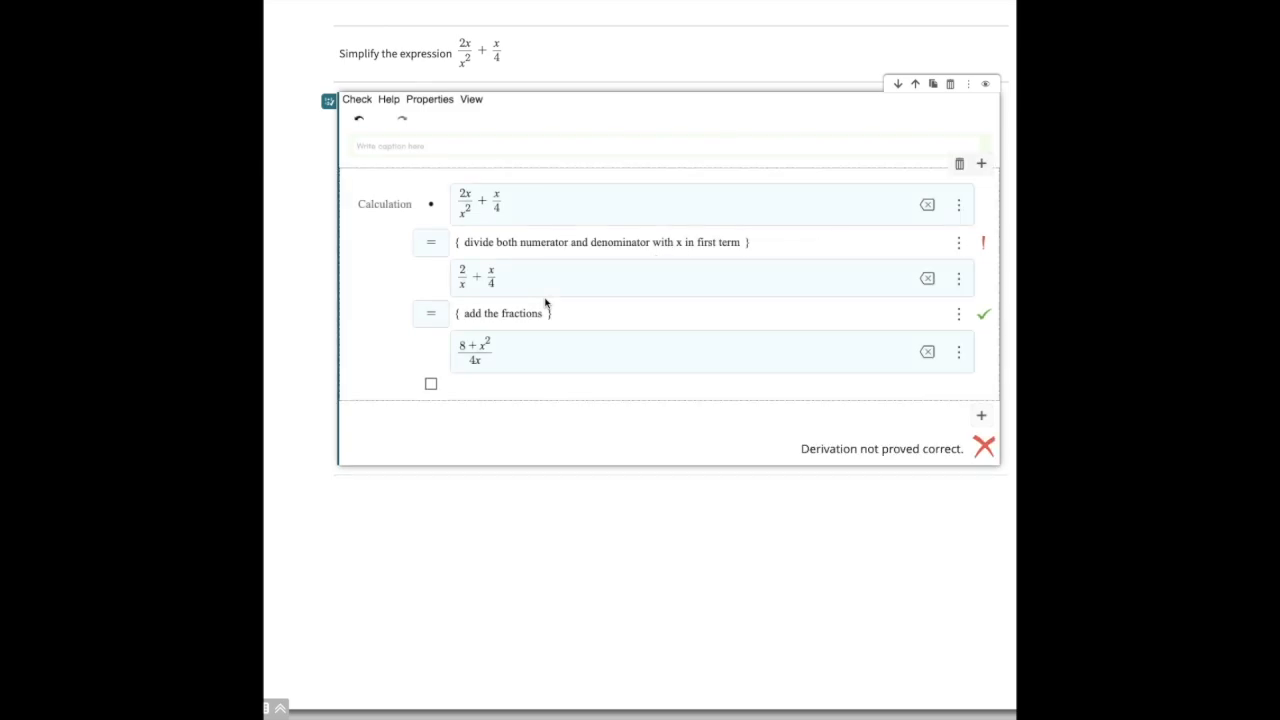
scroll(547, 303, "up", 1)
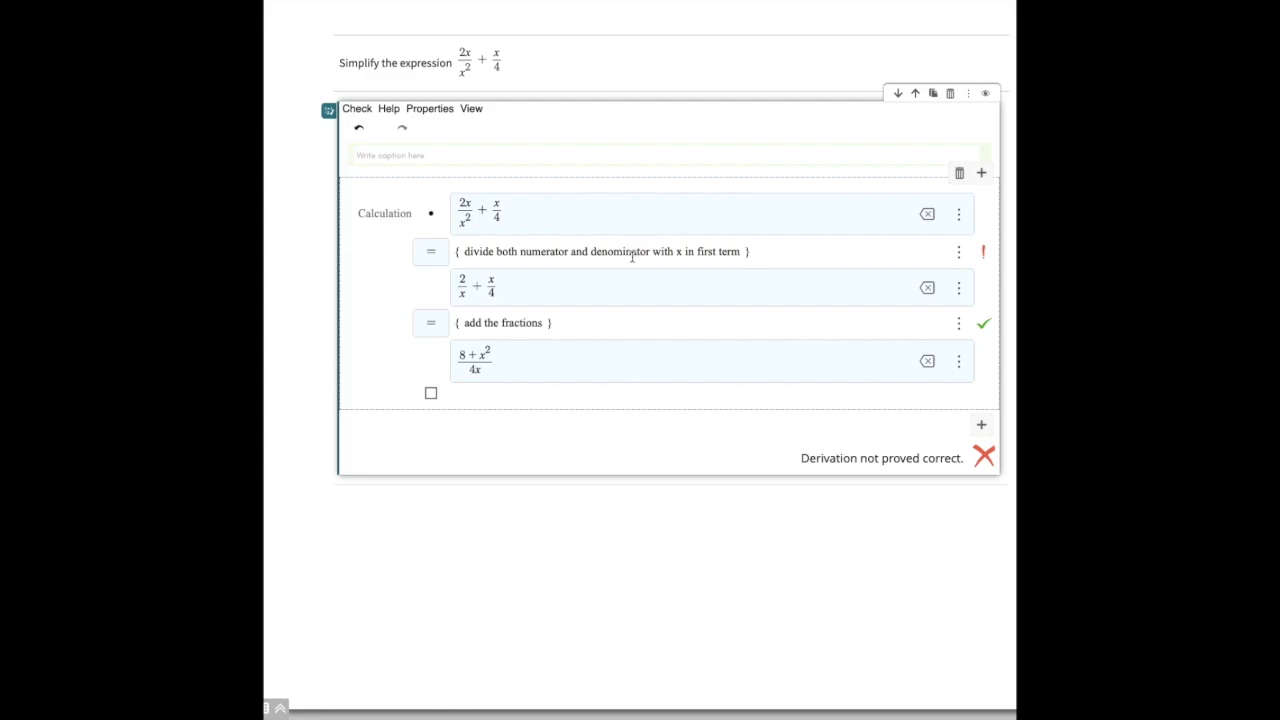
scroll(580, 291, "up", 1)
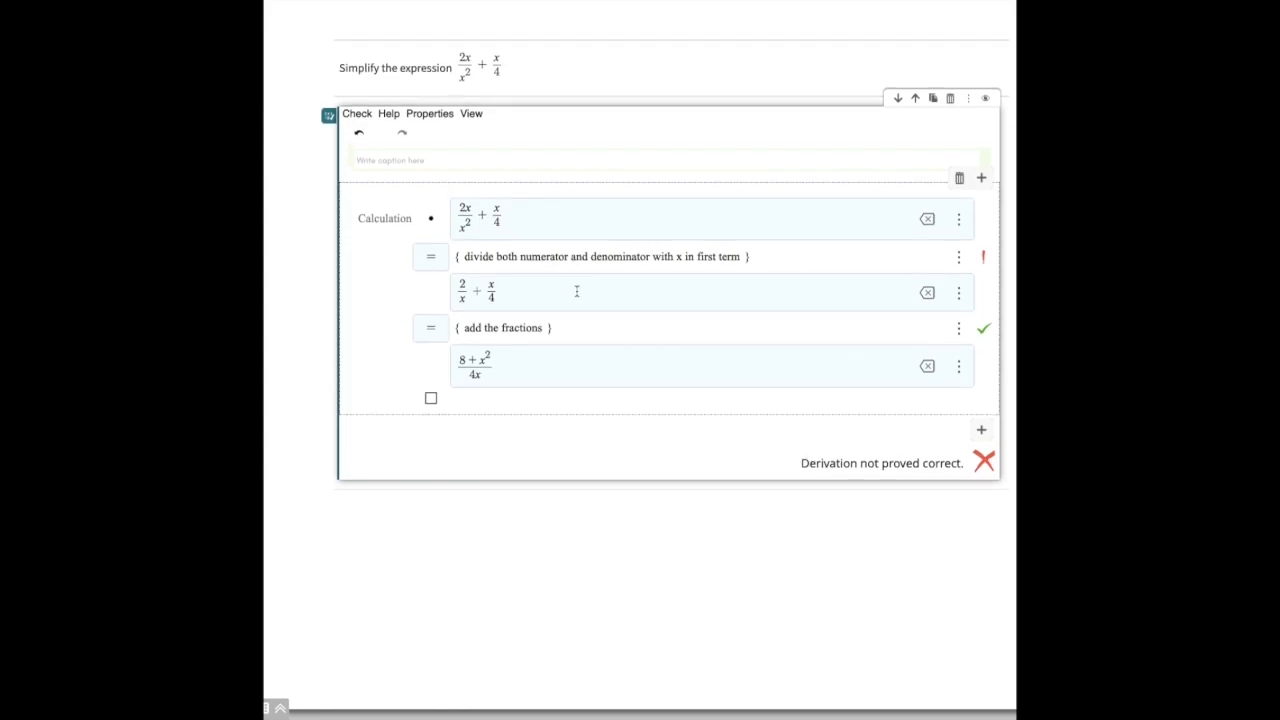
scroll(560, 287, "down", 1)
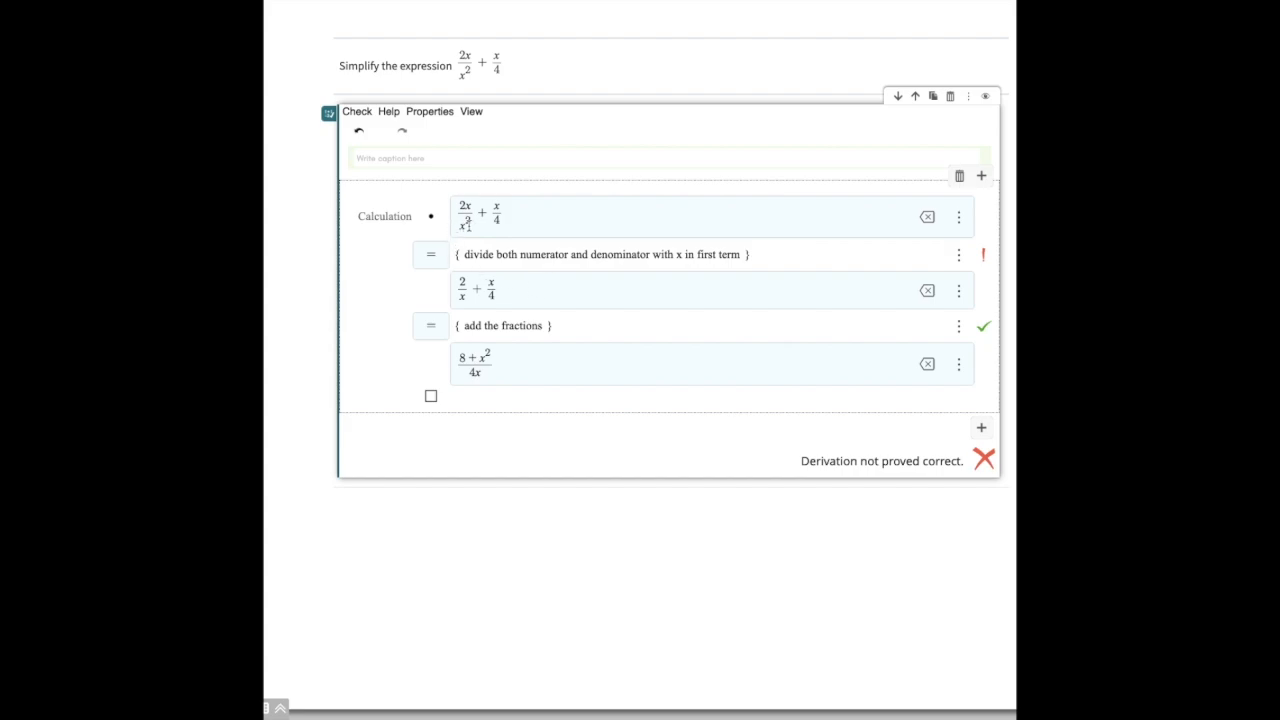
Step: Add the assumption x ≠ 0 above the fraction calculation and check the derivation's correctness again
left_click(981, 177)
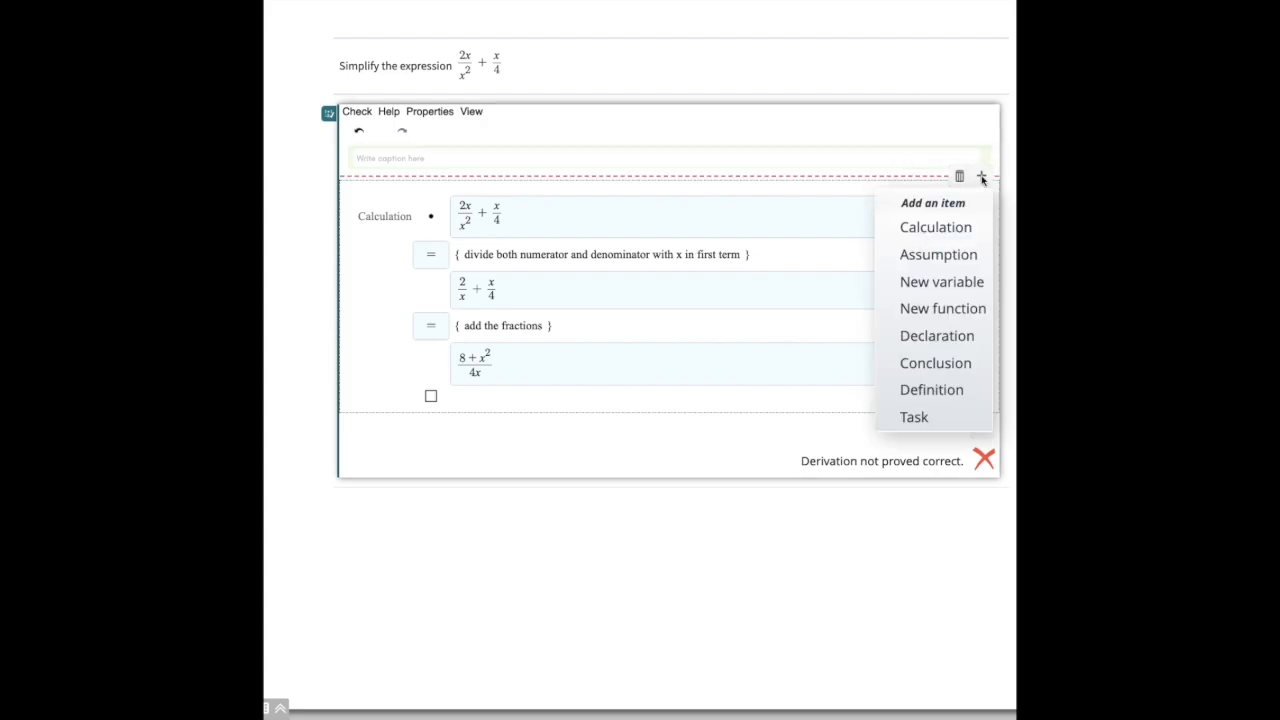
left_click(966, 256)
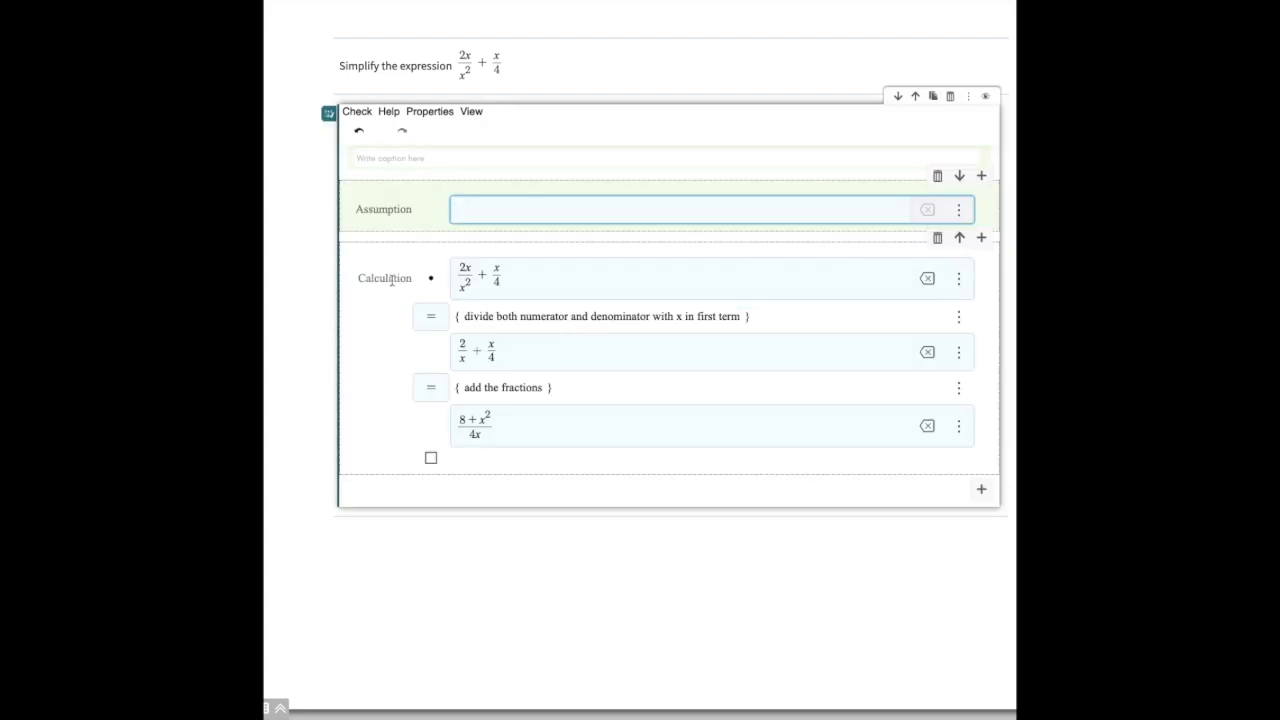
type("x≠0")
left_click(359, 113)
left_click(357, 160)
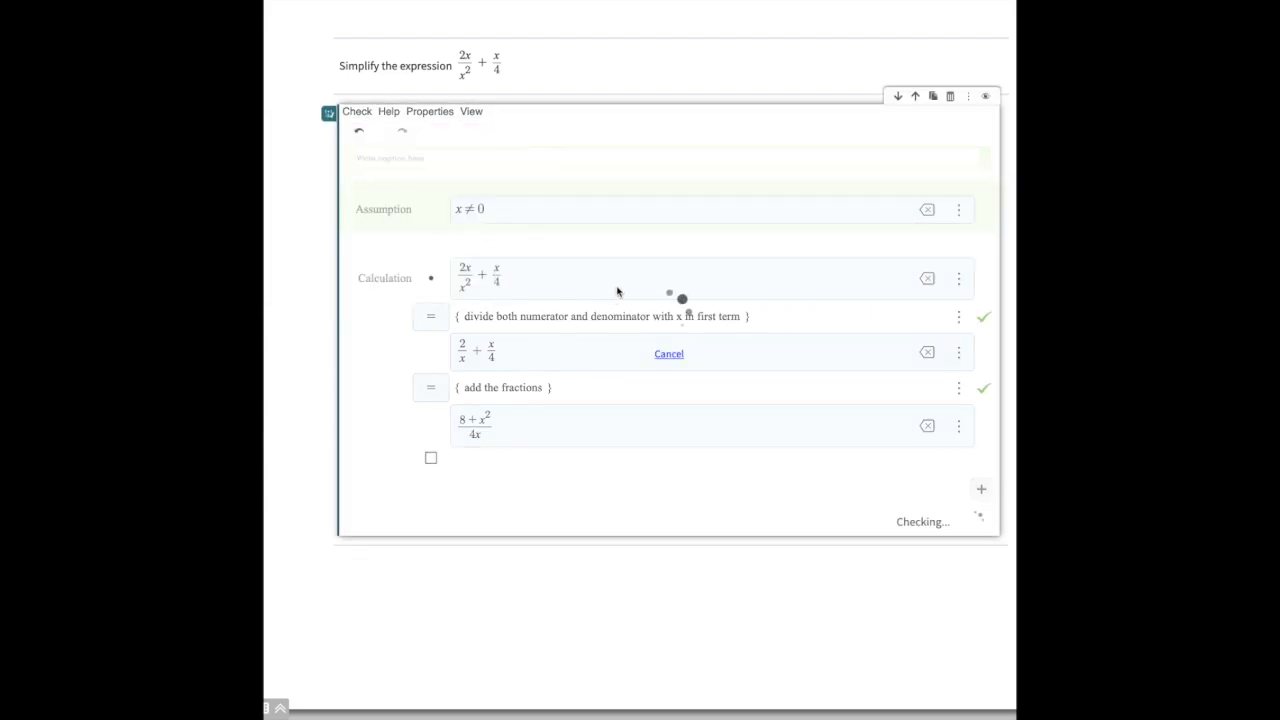